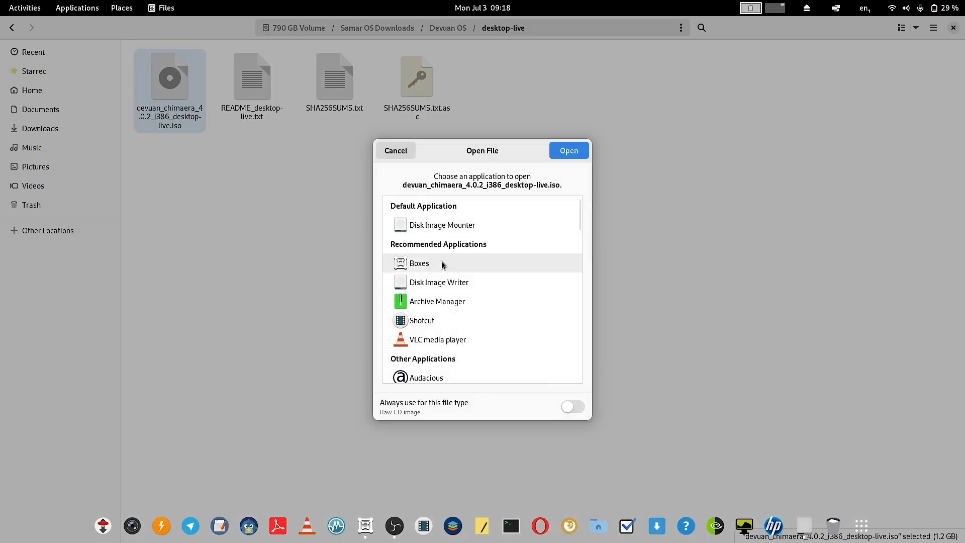
Step: Start a new Boxes machine from the Devuan ISO using the Debian 11 template
left_click(568, 156)
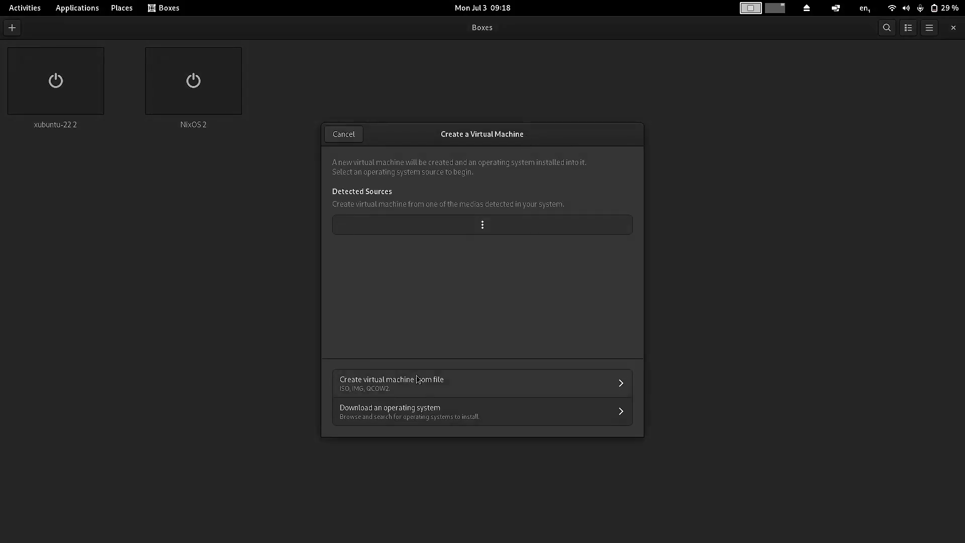
left_click_drag(439, 138, 362, 97)
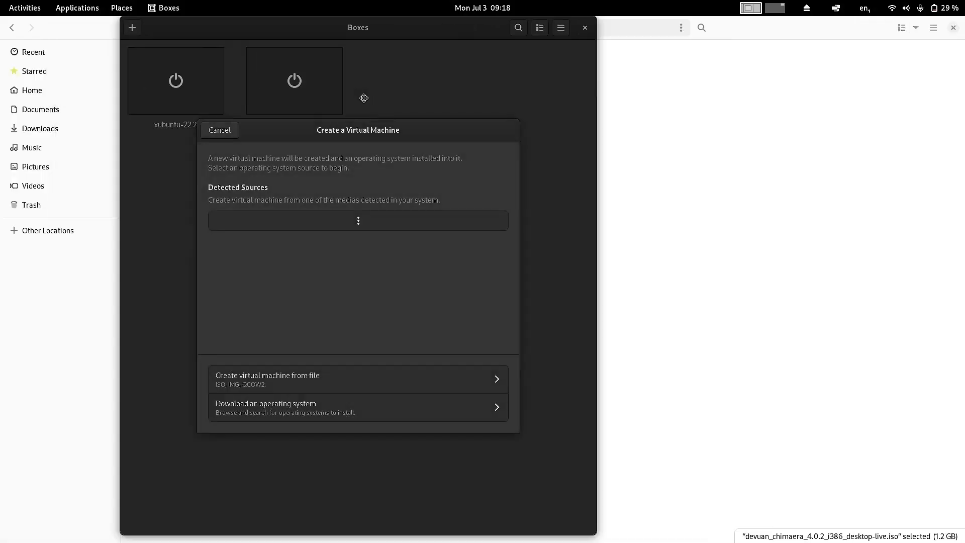
left_click(353, 266)
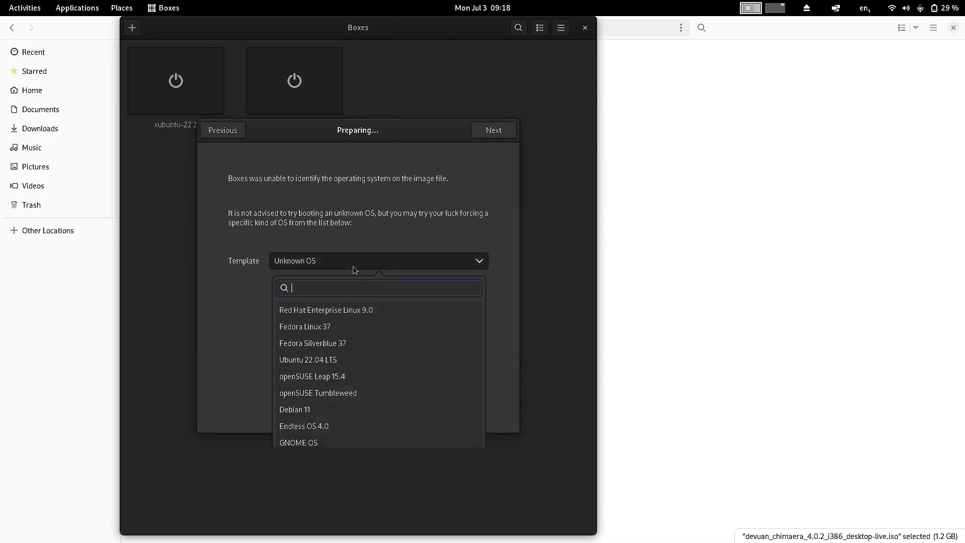
type("debian")
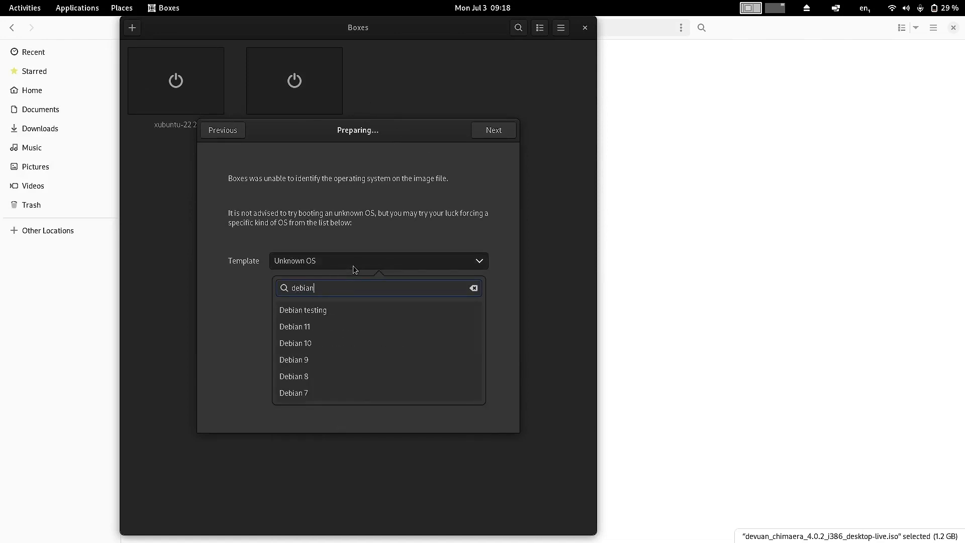
left_click(321, 327)
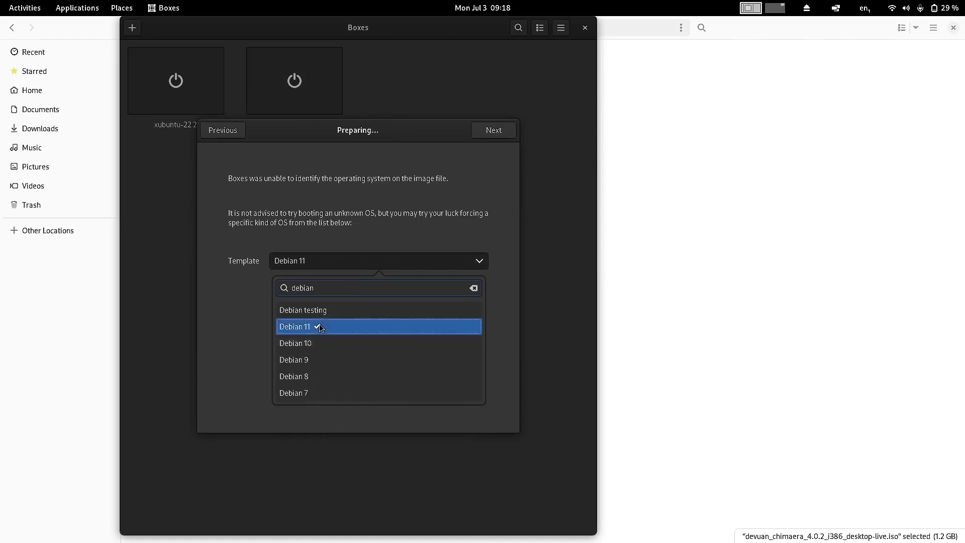
left_click(448, 227)
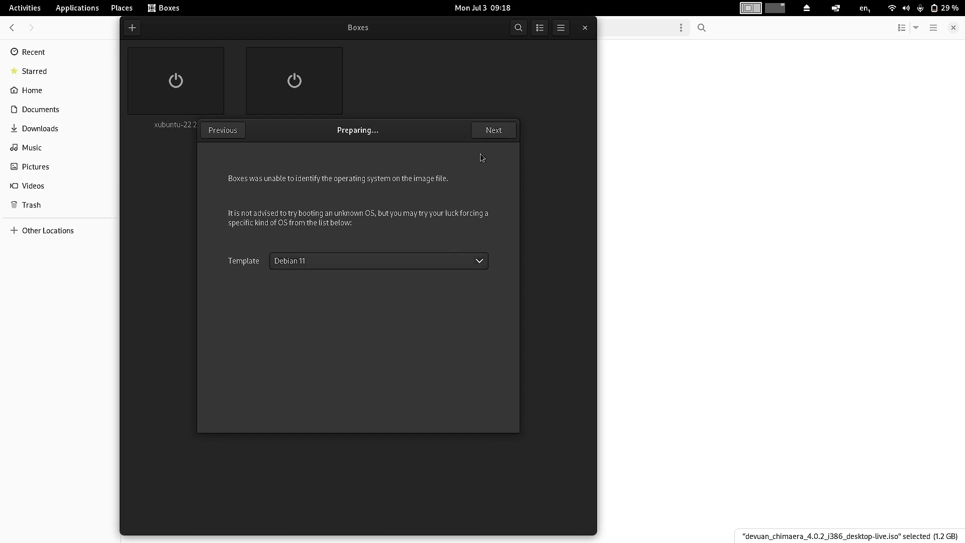
left_click(493, 133)
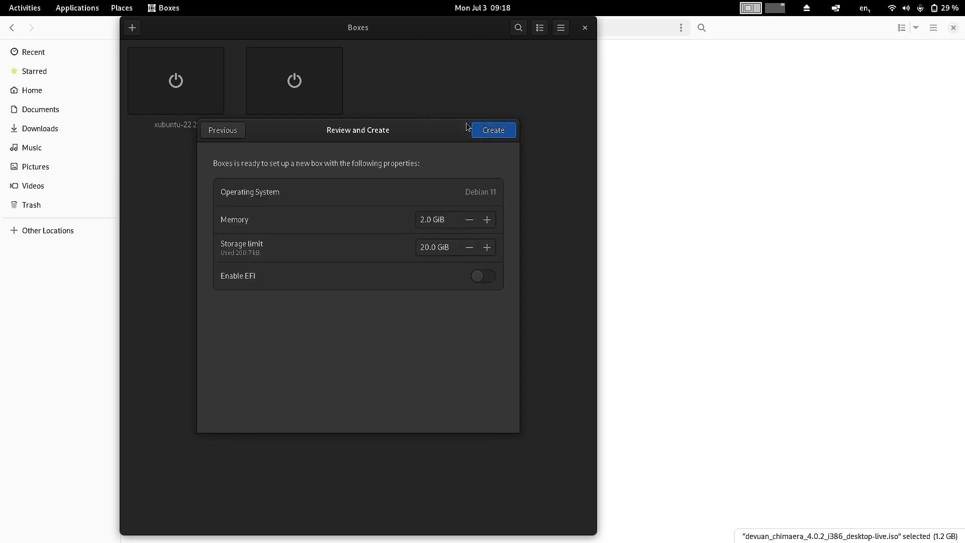
Step: Give the machine 4 GiB memory and 25 GiB storage, create it, and maximize the window
left_click_drag(425, 221, 419, 222)
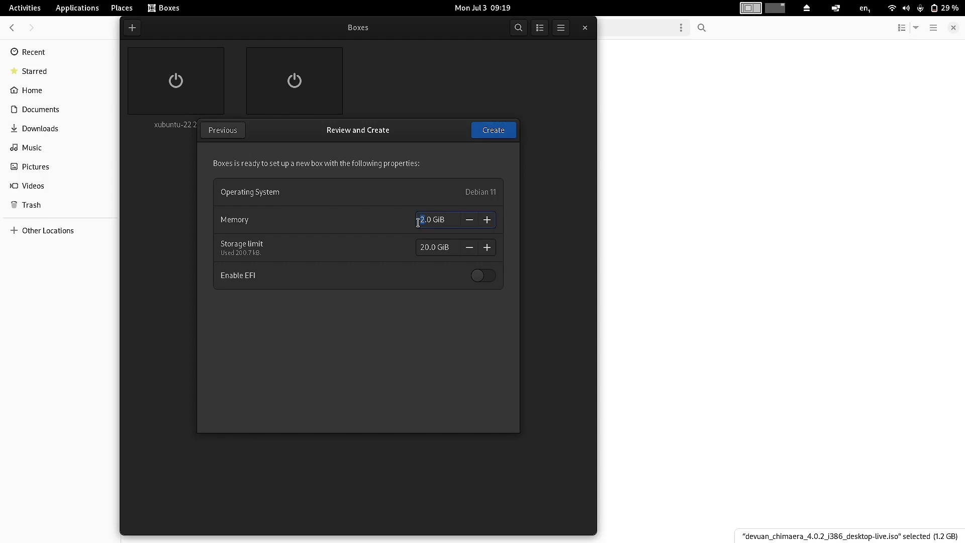
type("4")
left_click(431, 247)
key("BackSpace")
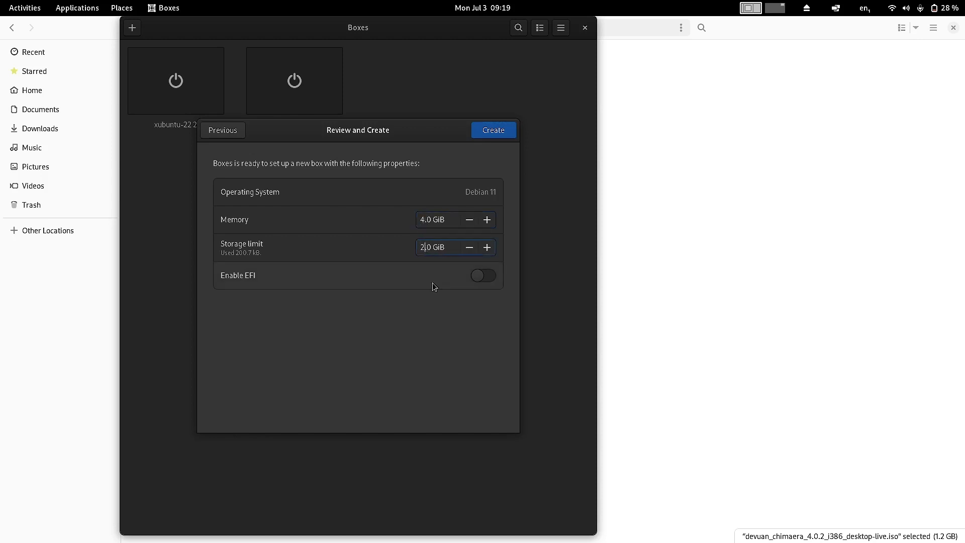
type("5")
left_click(491, 131)
double_click(466, 29)
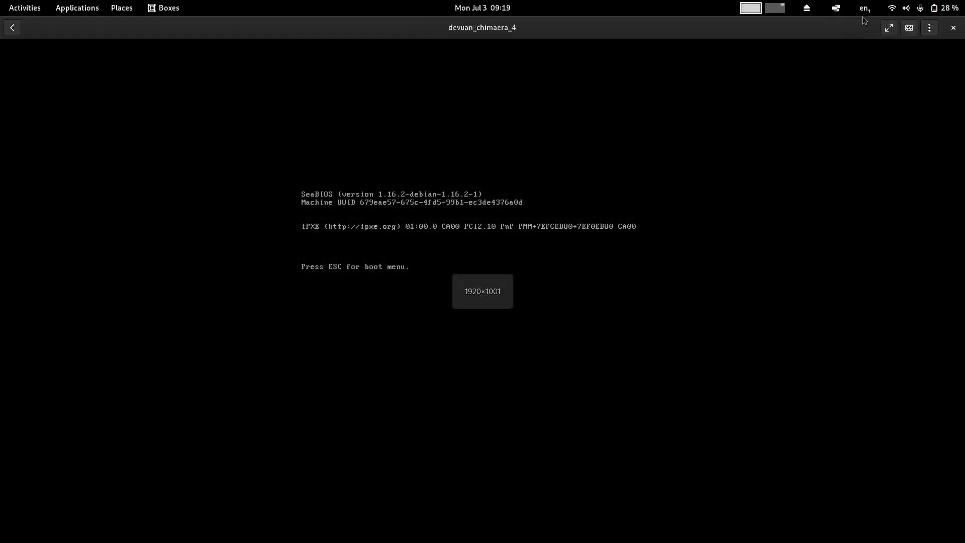
Step: Show the VM fullscreen, halt the boot countdown and browse the live, RAM and failsafe entries
left_click(889, 28)
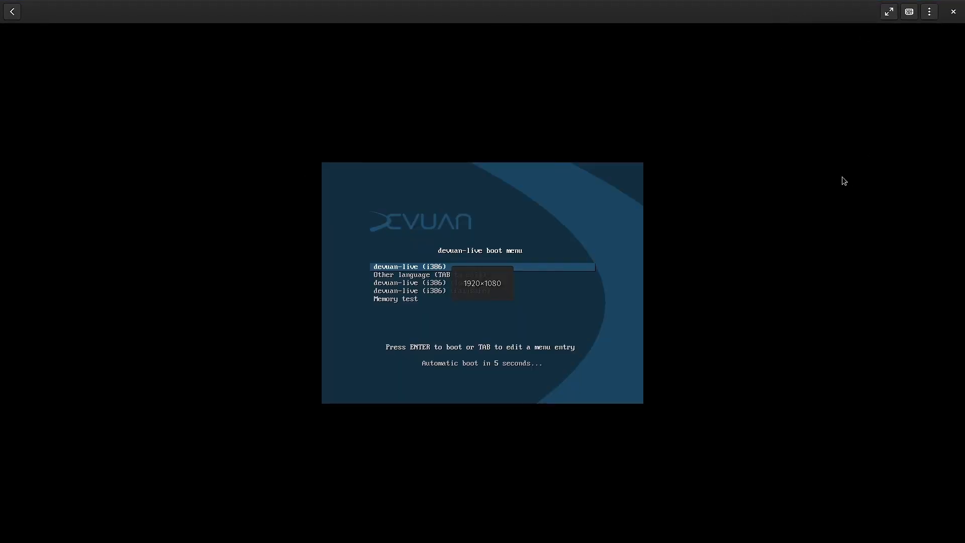
key("Down")
key("Down")
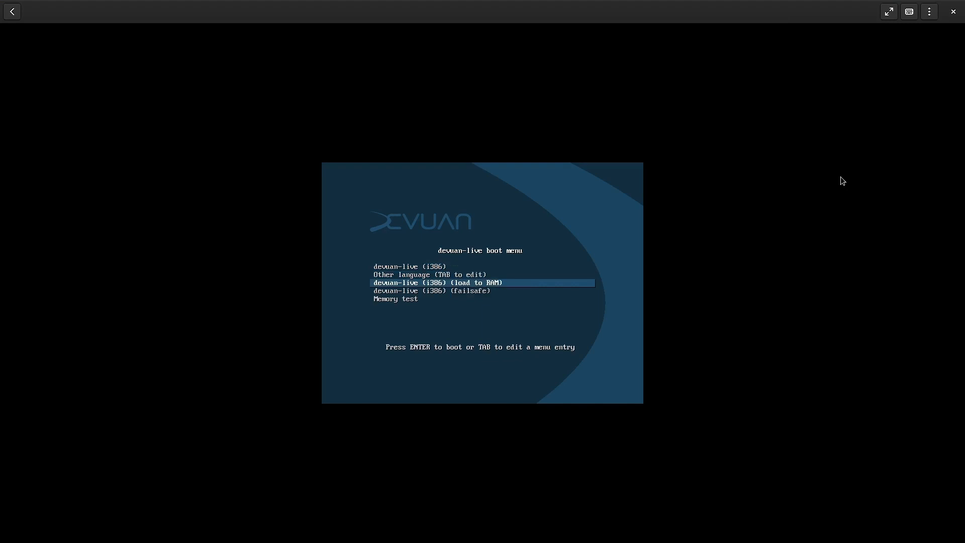
key("Up")
key("Up")
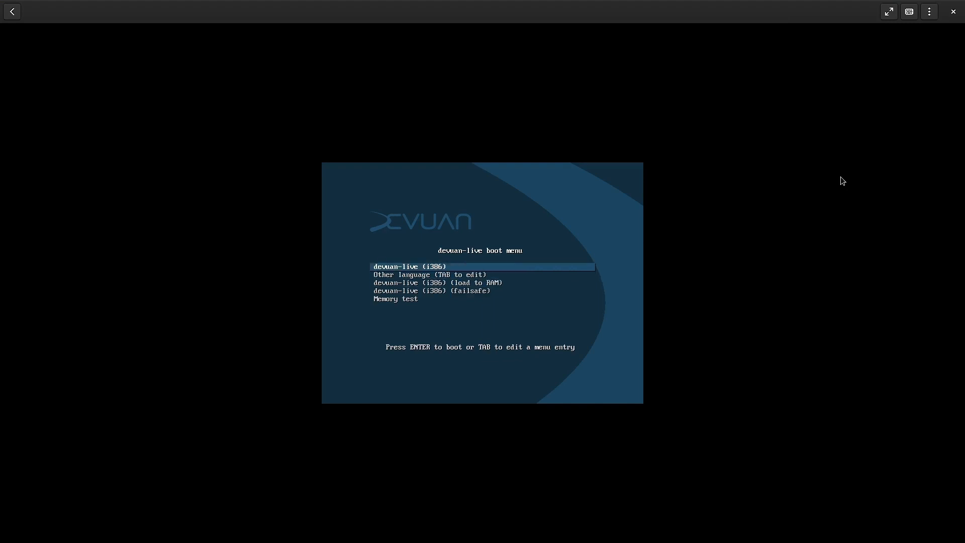
key("Down")
key("Down")
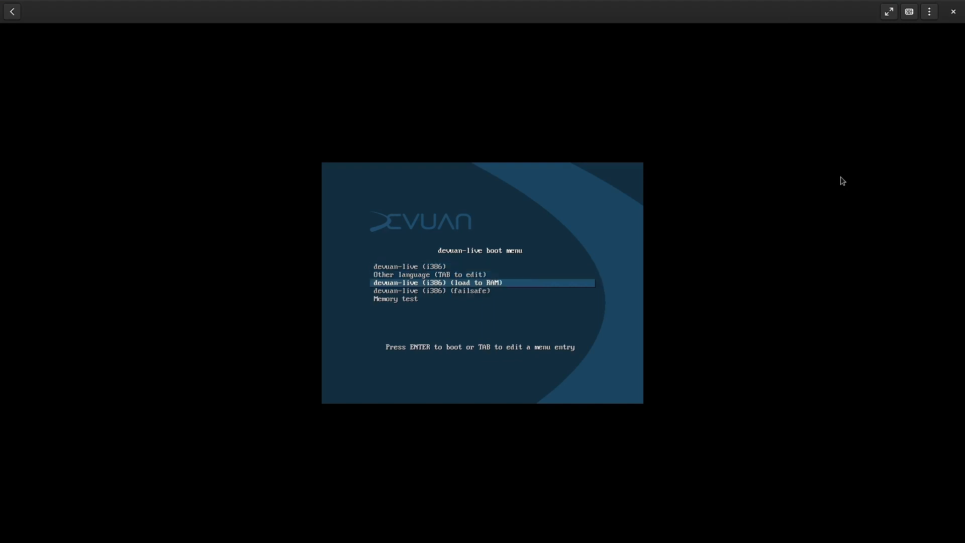
key("Up")
key("Up")
key("Down")
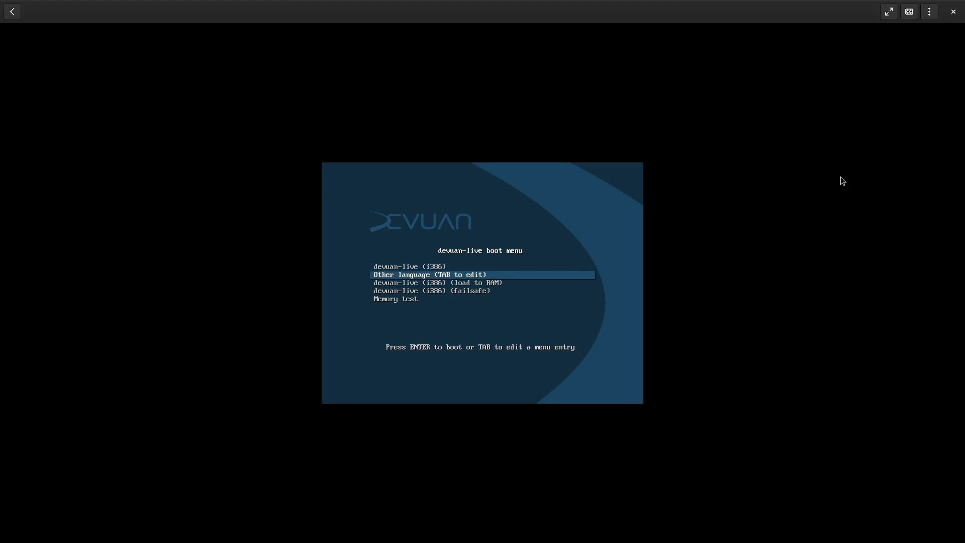
key("Down")
key("Up")
key("Down")
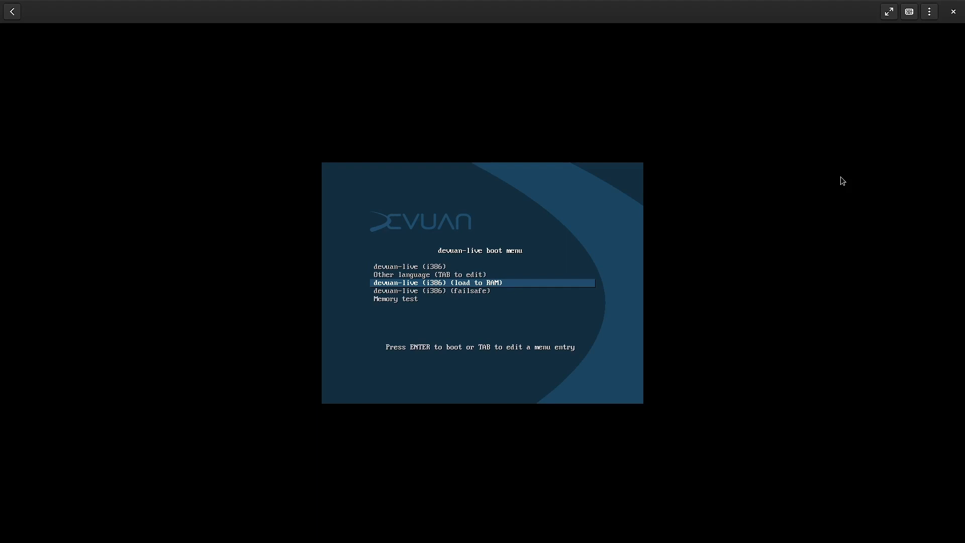
key("Down")
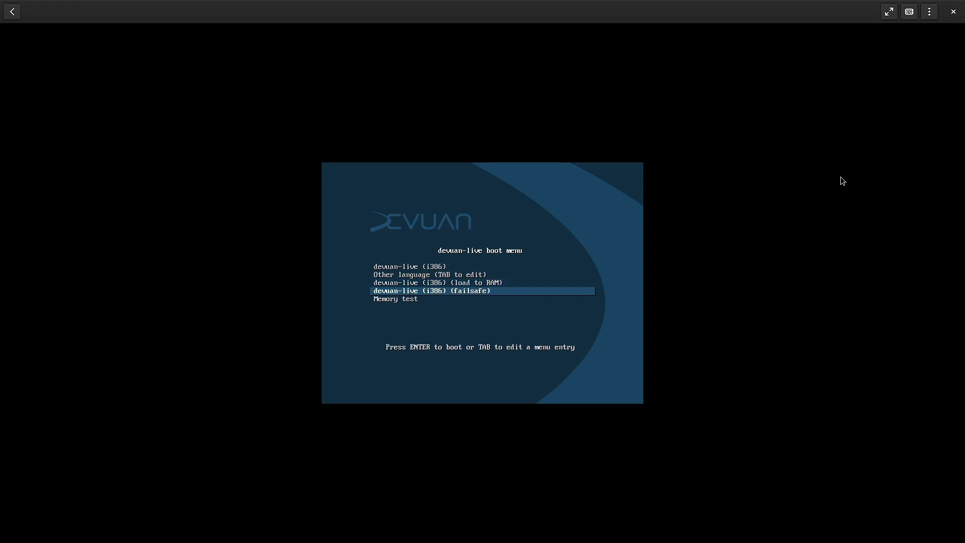
key("Up")
key("Up")
key("Up")
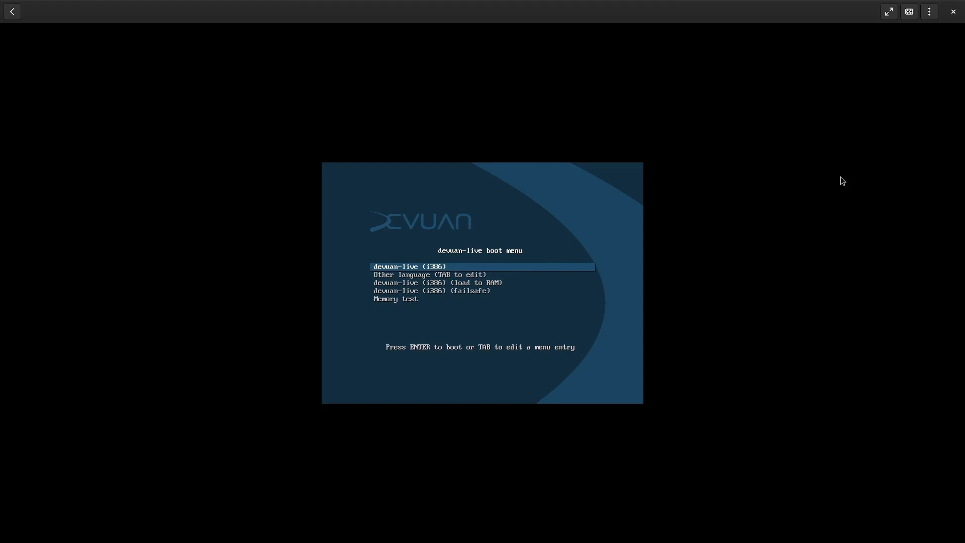
Step: Boot the standard devuan-live (i386) entry from the boot menu
key("Down")
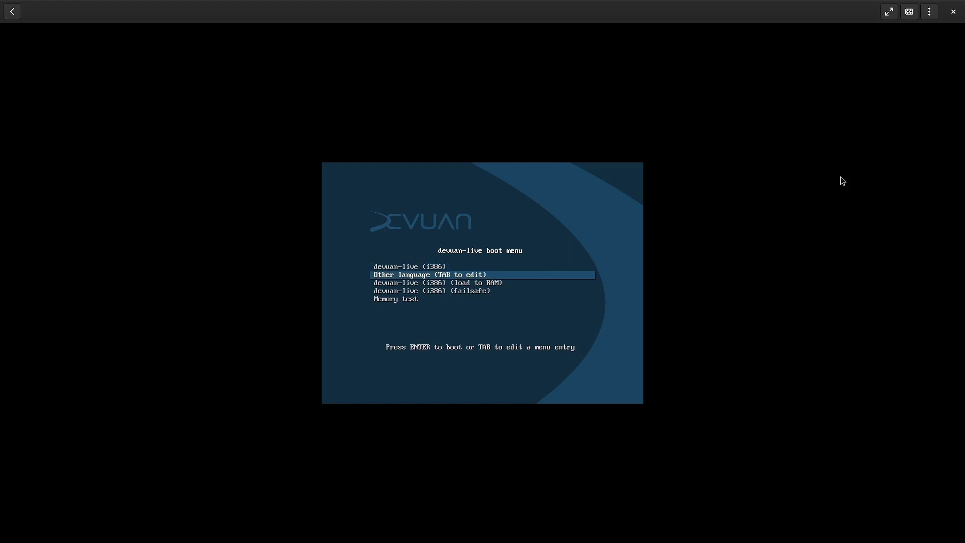
key("Down")
key("Down")
key("Down")
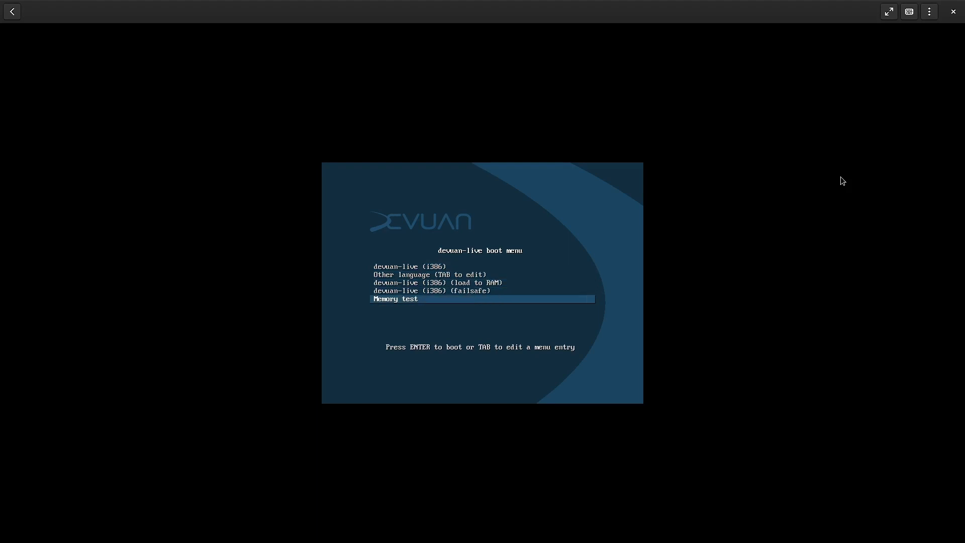
key("Up")
key("Up")
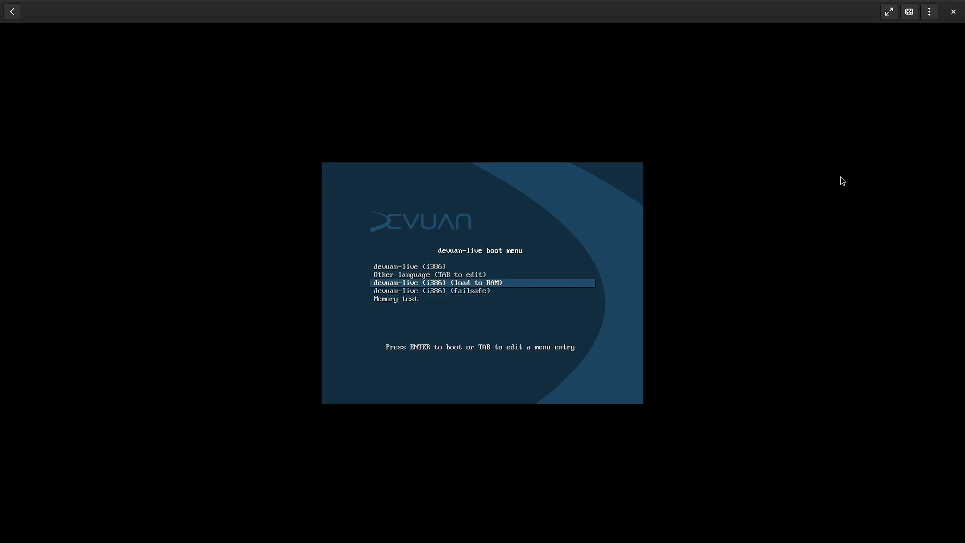
key("Up")
key("Up")
key("Down")
key("Down")
key("Down")
key("Down")
key("Up")
key("Up")
key("Up")
key("Up")
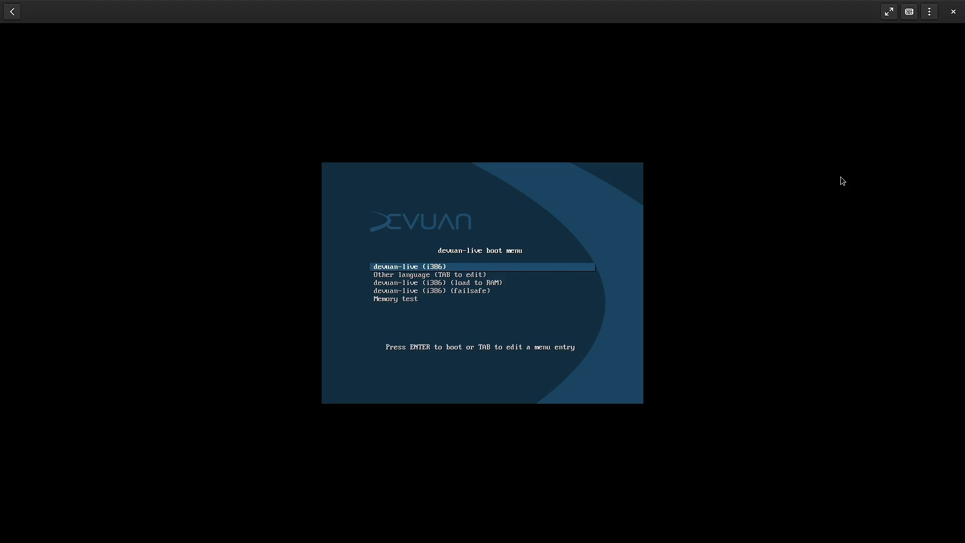
key("Down")
key("Down")
key("Down")
key("Up")
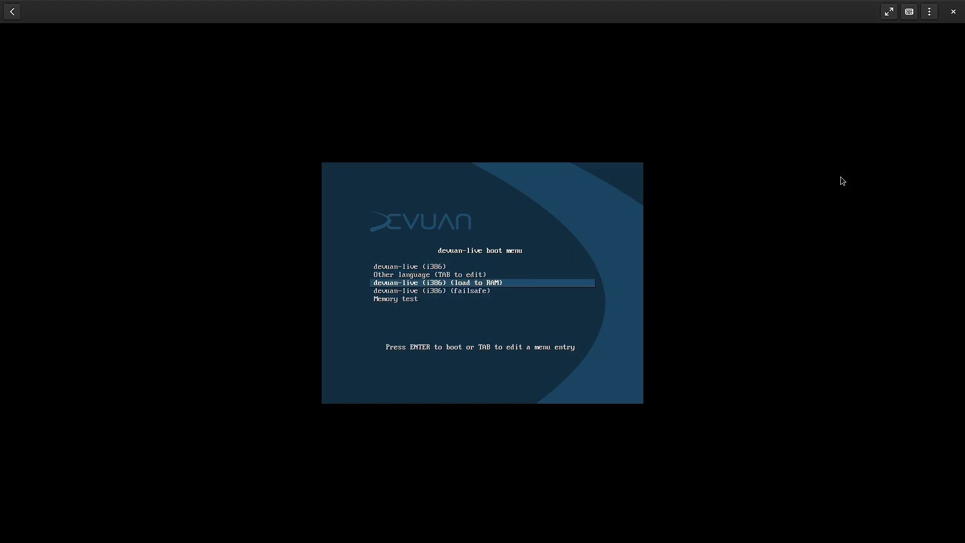
key("Down")
key("Down")
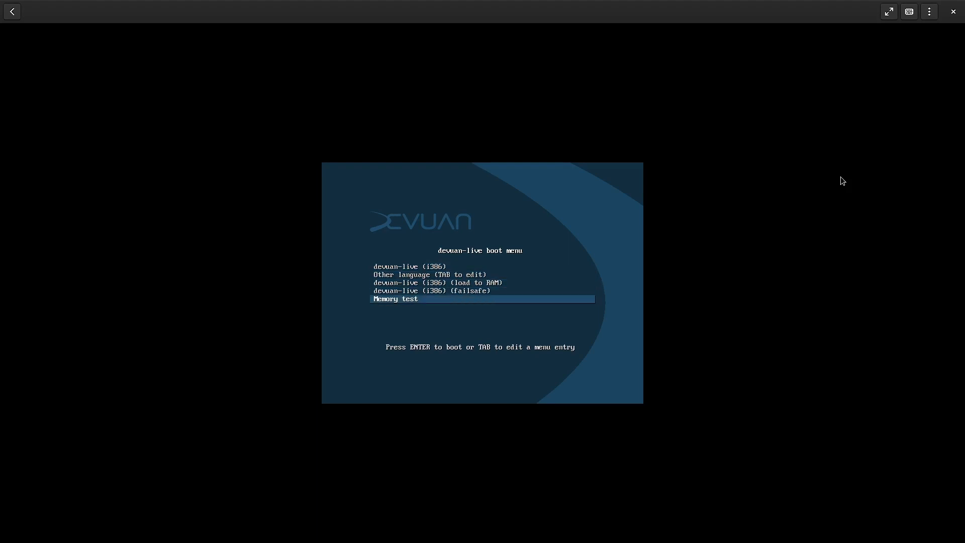
key("Up")
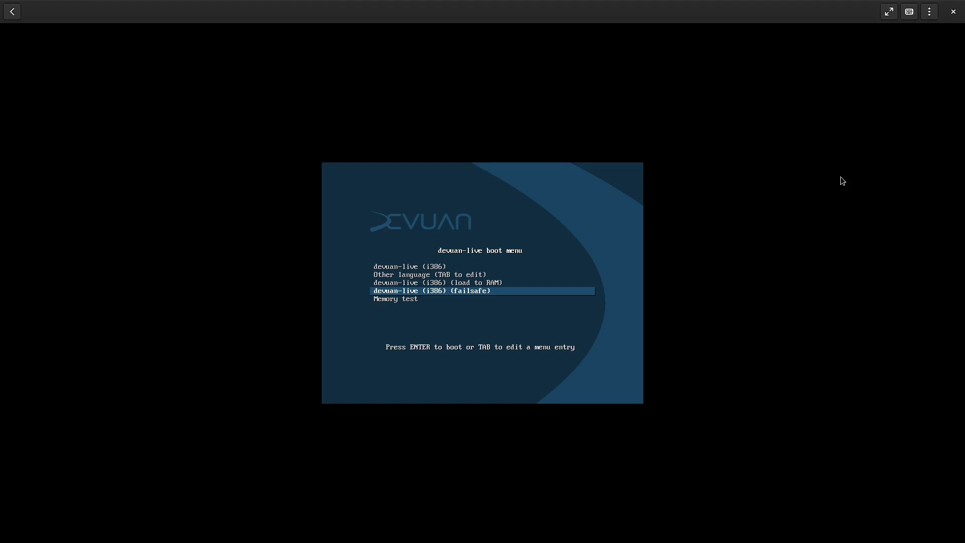
key("Up")
key("Up")
key("Up")
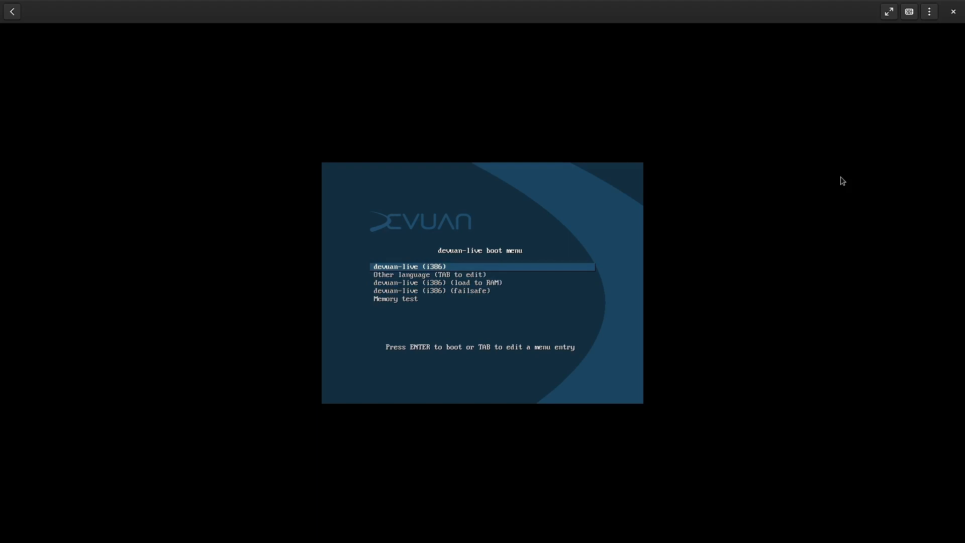
key("Return")
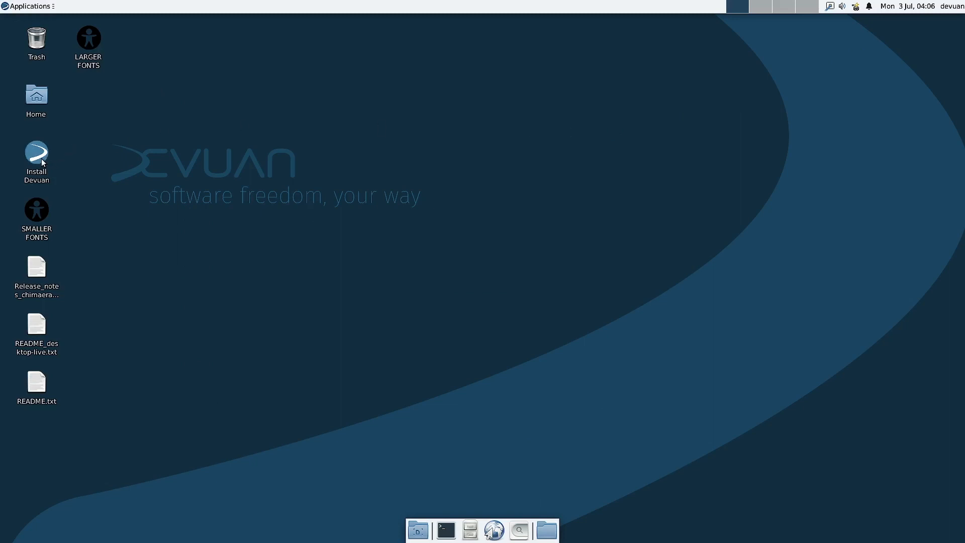
Step: Launch the Install Devuan (Refracta) installer and continue past its introduction dialogs
double_click(35, 159)
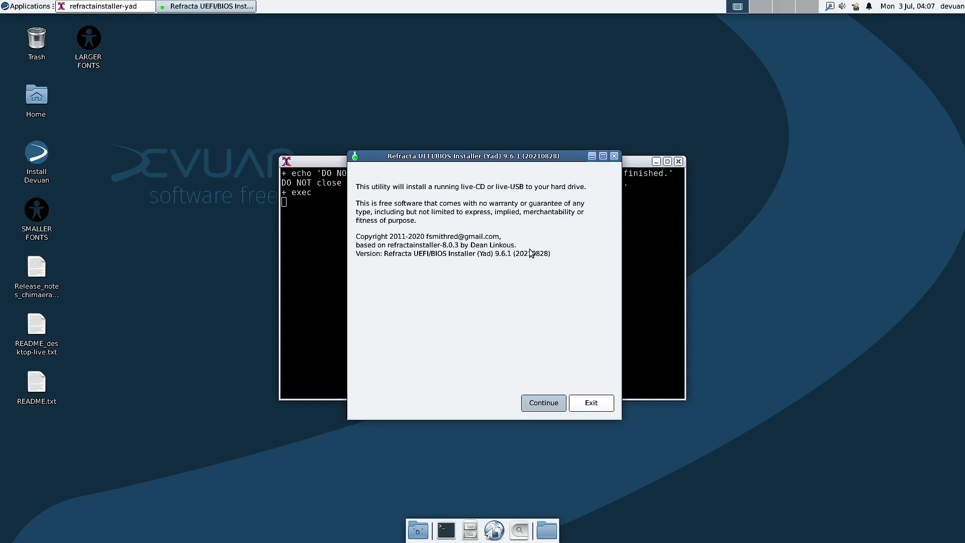
left_click(544, 403)
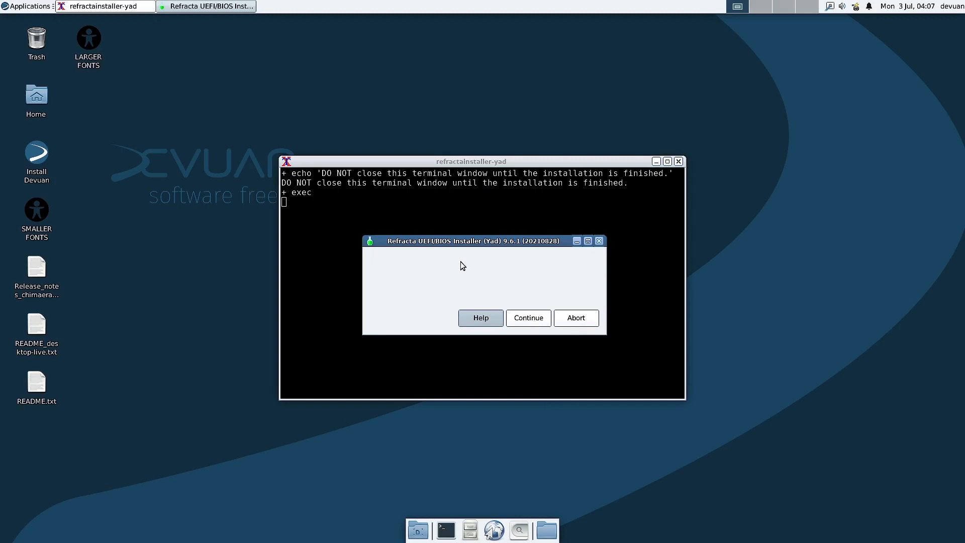
left_click(480, 319)
left_click(539, 320)
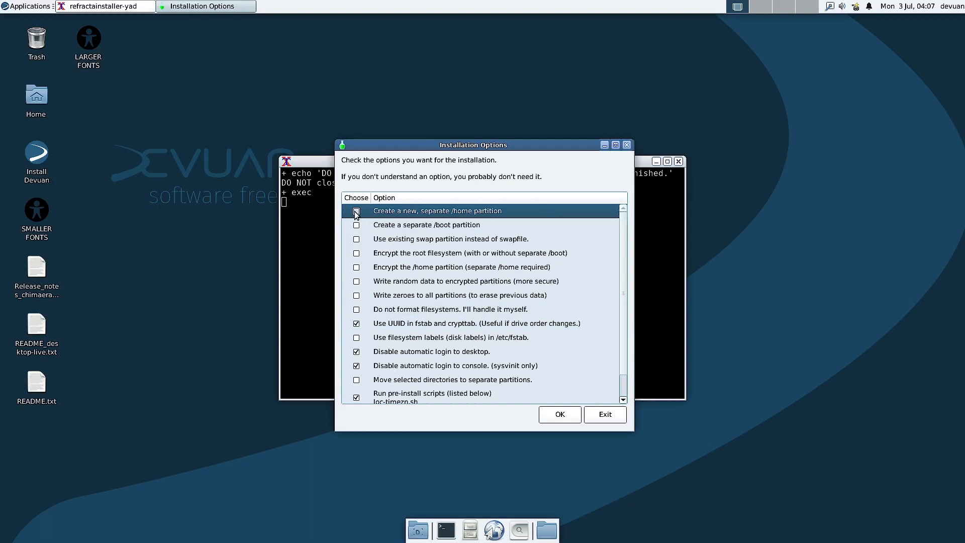
Step: Tick separate /home and /boot, encrypted root and /home, and random-data filling, then confirm
left_click(356, 212)
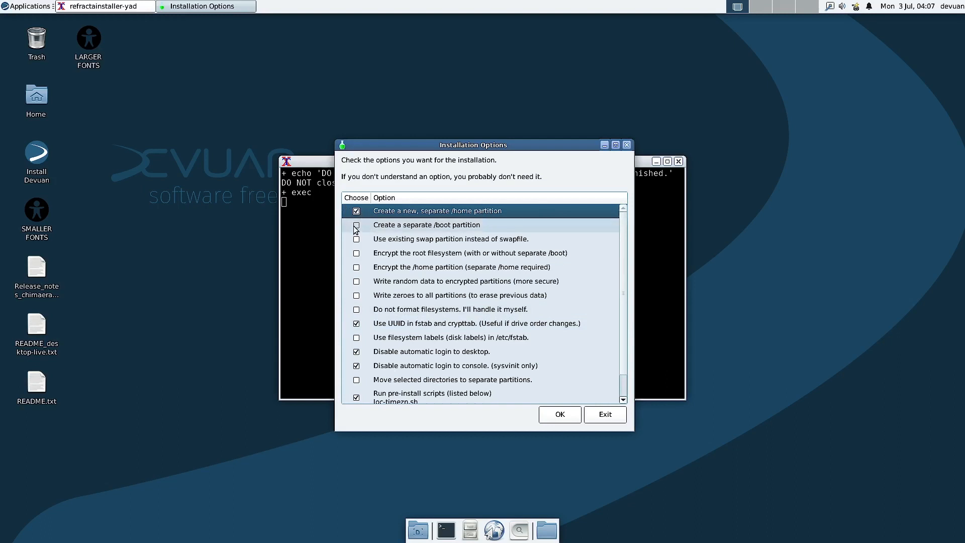
left_click(356, 227)
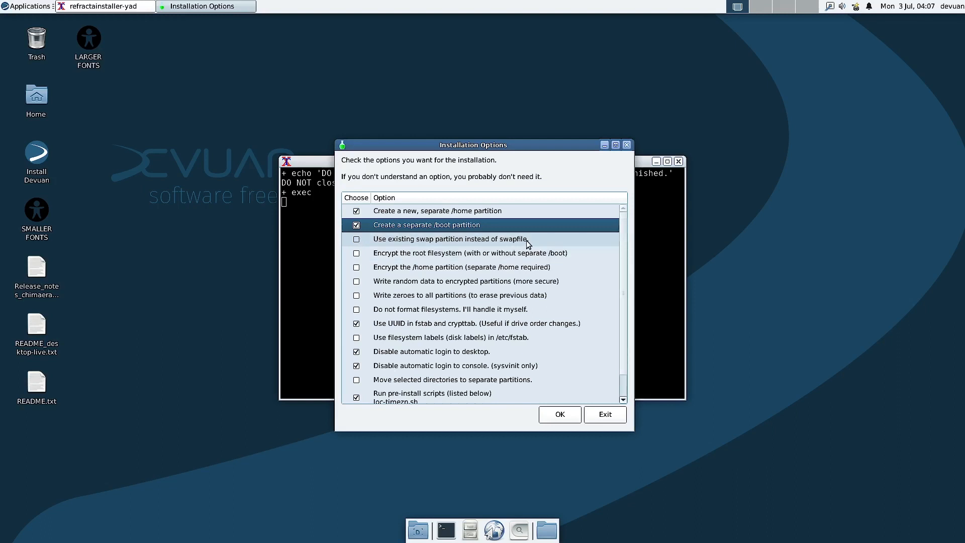
left_click(356, 254)
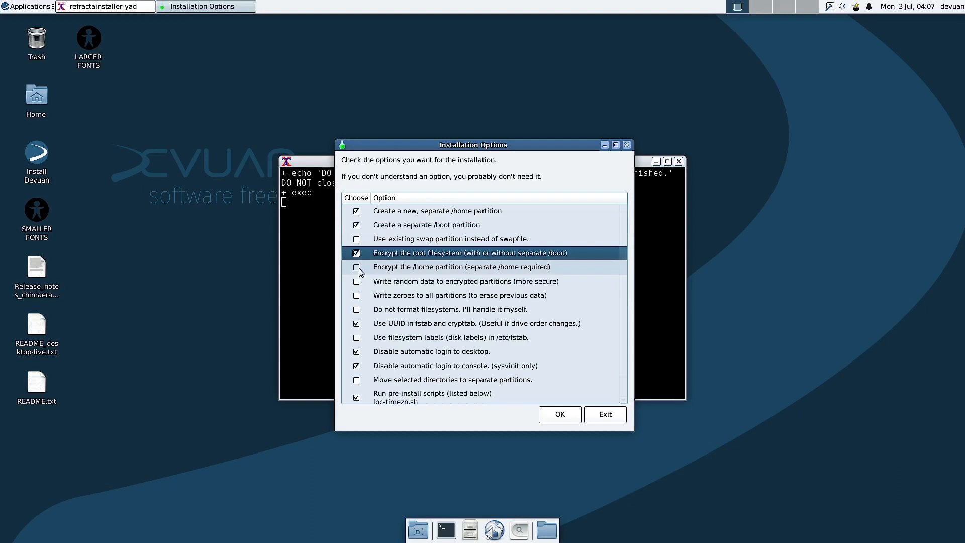
left_click(357, 268)
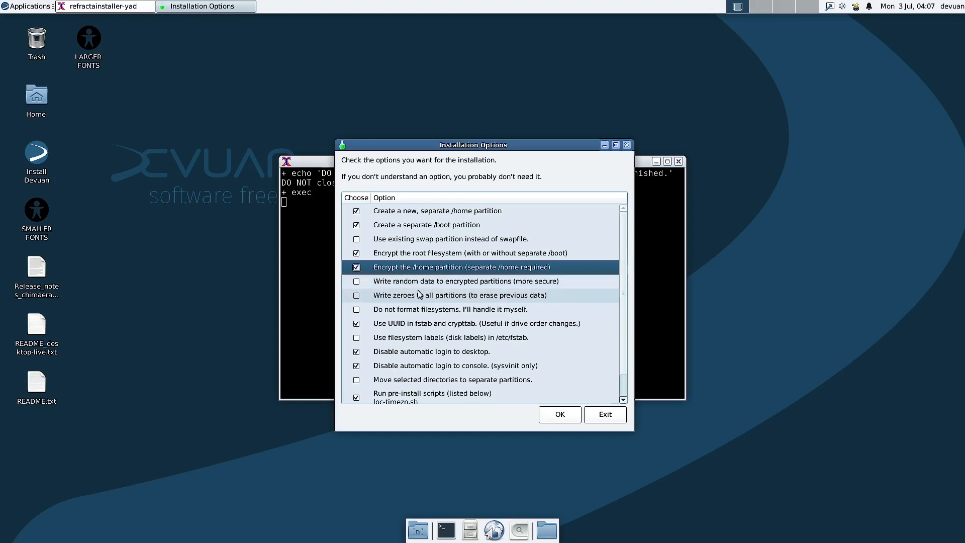
left_click(357, 283)
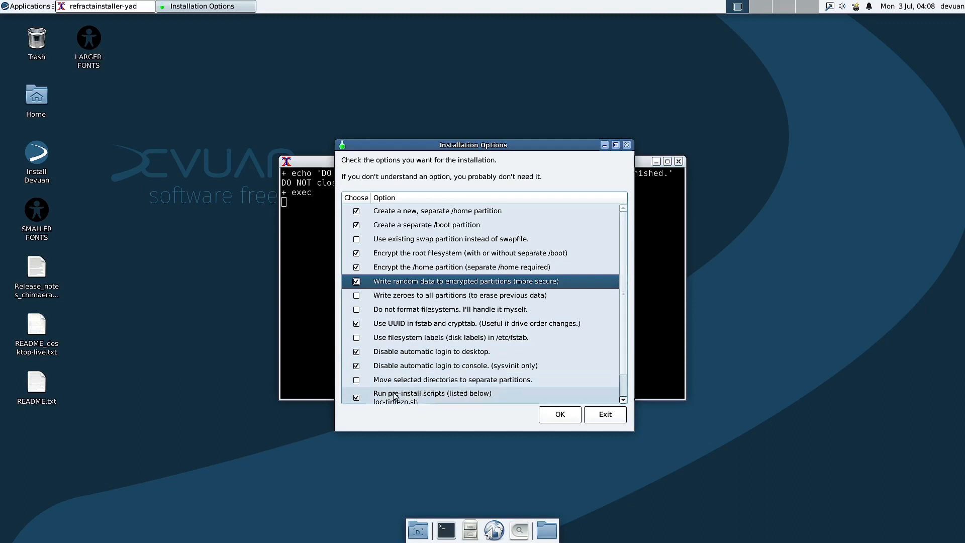
scroll(394, 398, "down", 1)
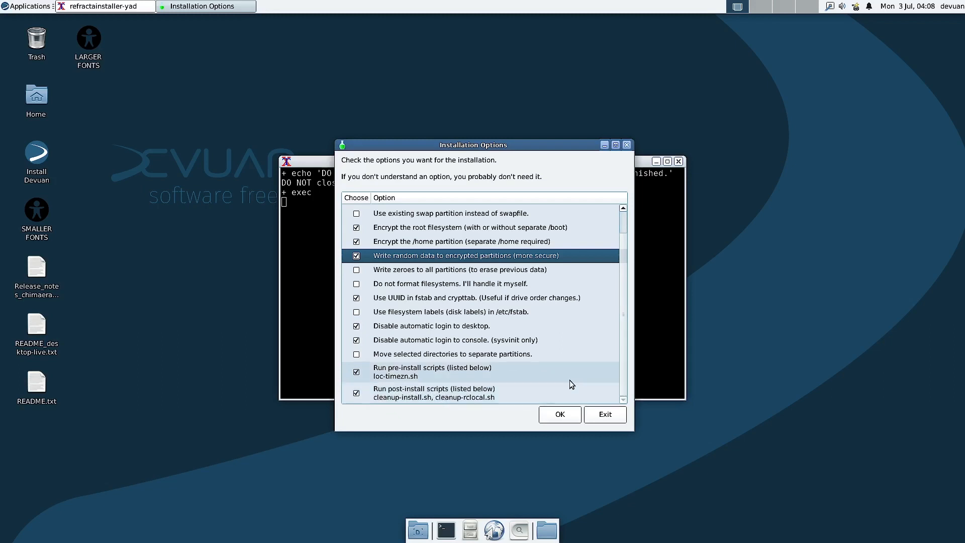
left_click(559, 414)
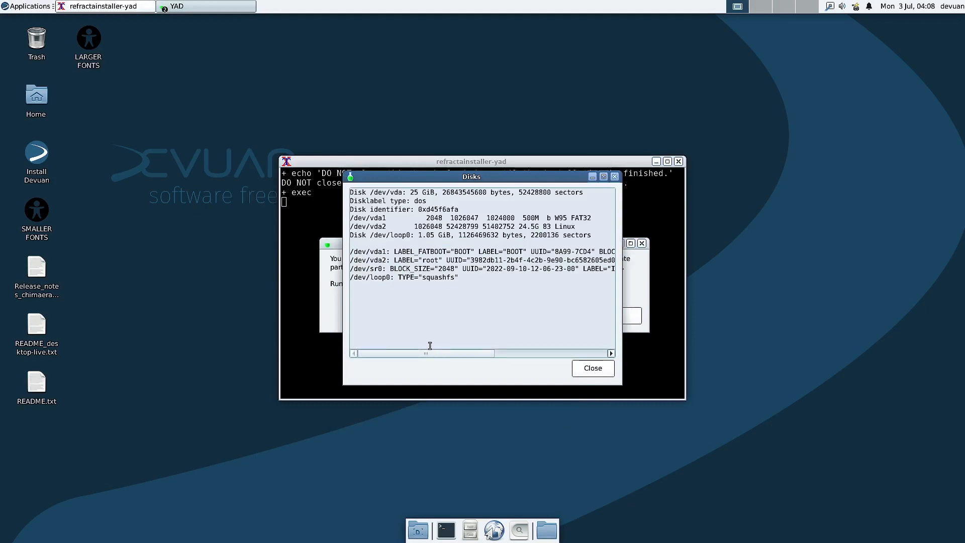
left_click_drag(425, 354, 348, 345)
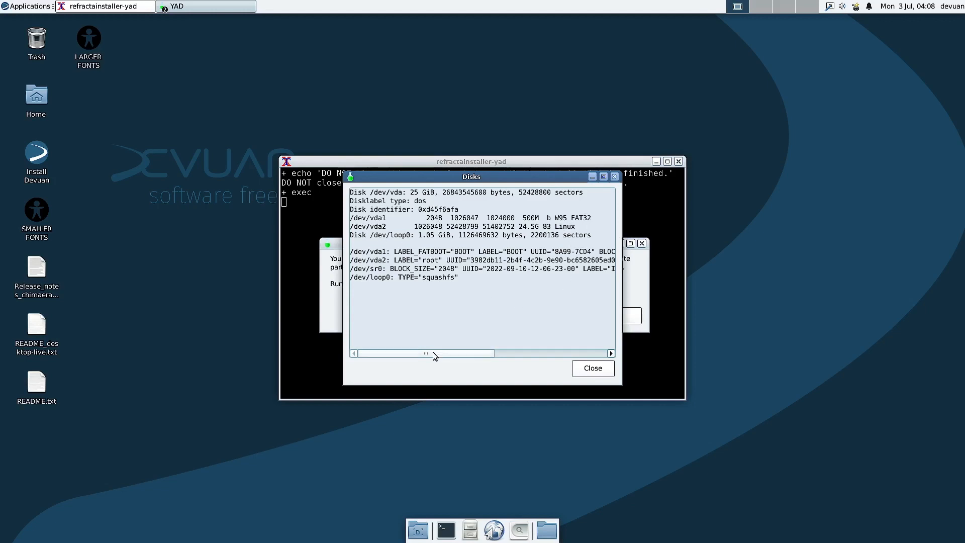
left_click_drag(433, 353, 390, 361)
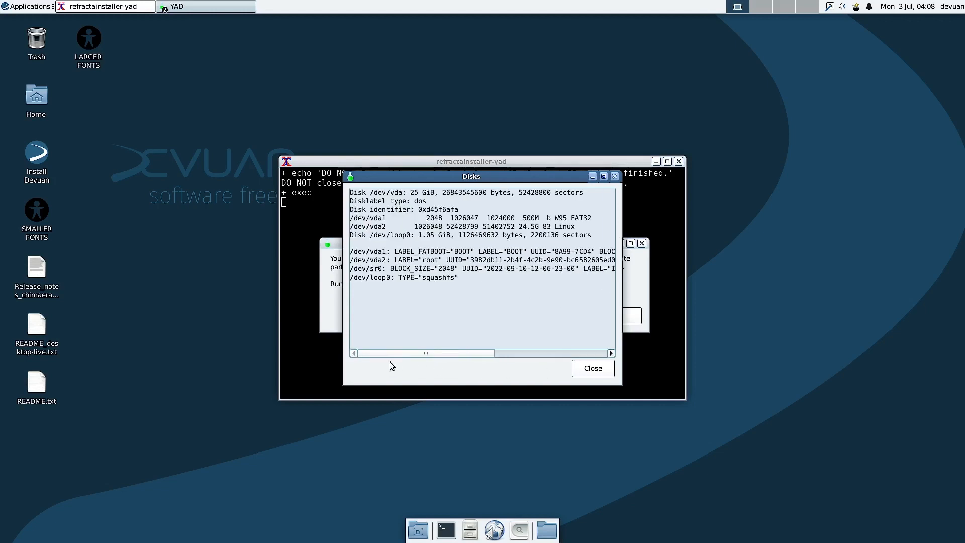
Step: Close the disk summary and launch GParted, centring its window
left_click(593, 369)
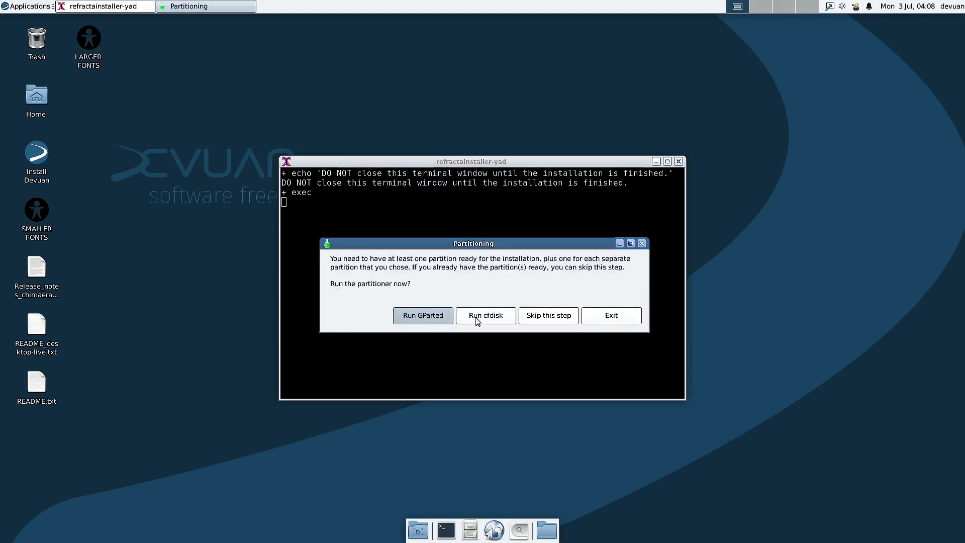
left_click(427, 319)
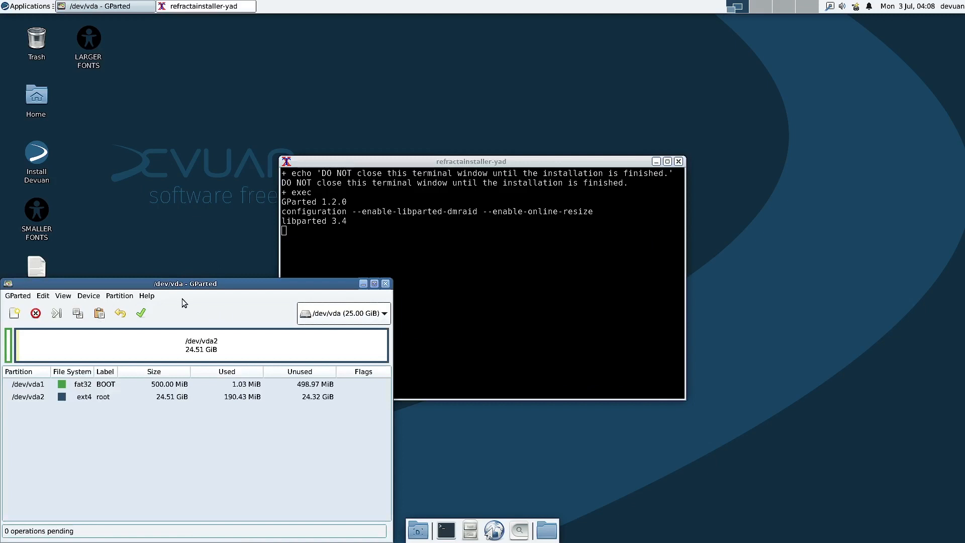
left_click_drag(200, 284, 474, 117)
Step: Delete both existing partitions, /dev/vda1 and /dev/vda2
left_click(309, 220)
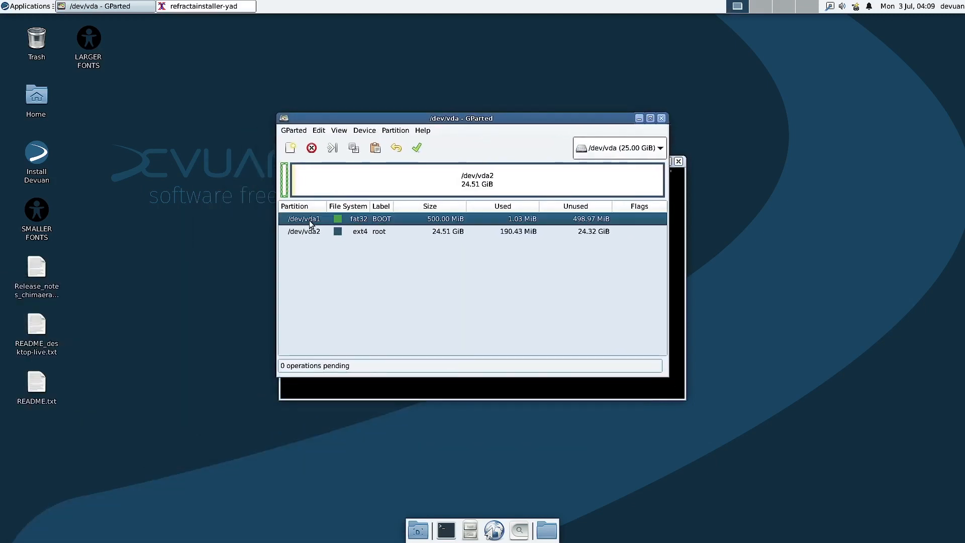
right_click(310, 220)
left_click(365, 243)
left_click(308, 232)
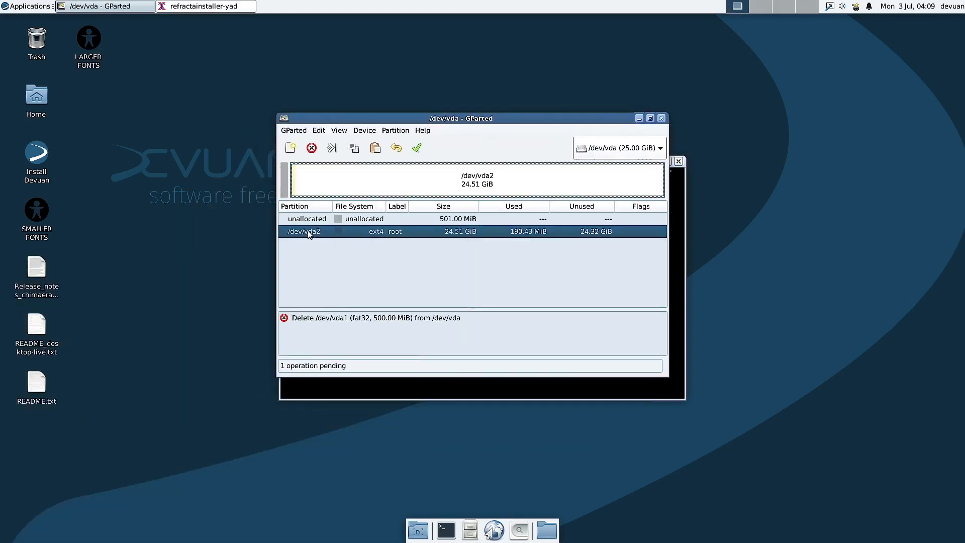
right_click(308, 232)
left_click(364, 251)
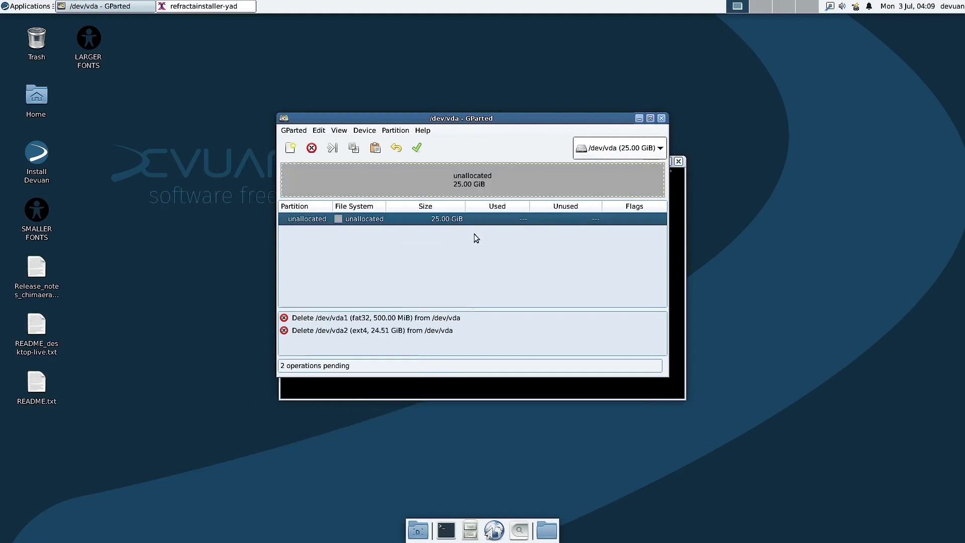
Step: Apply the pending deletions to /dev/vda without saving details, leaving 25.00 GiB unallocated
left_click(370, 131)
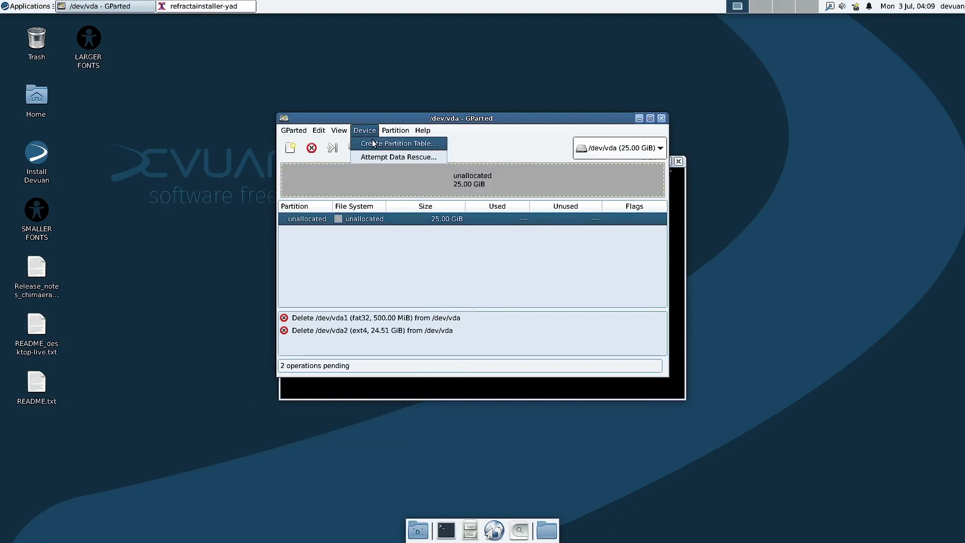
left_click(373, 145)
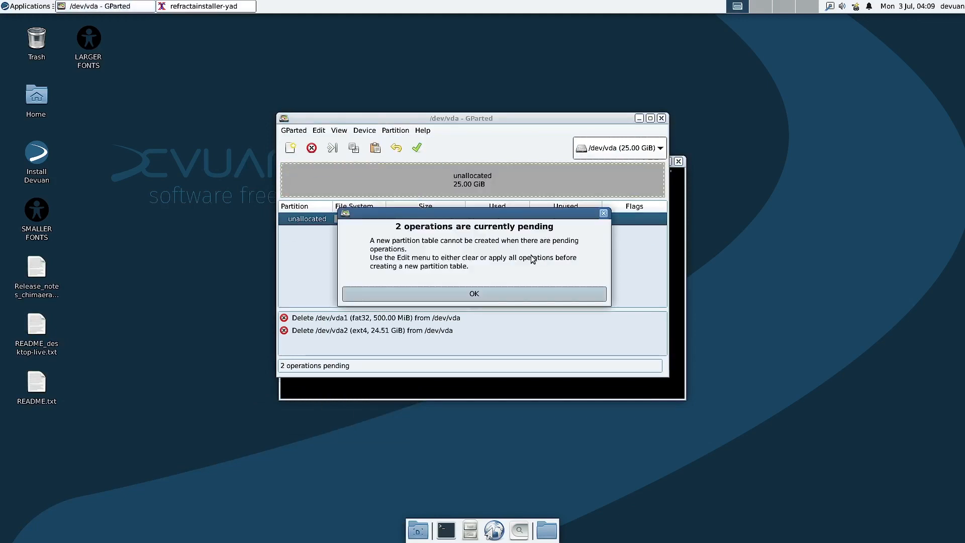
left_click(472, 297)
left_click(417, 147)
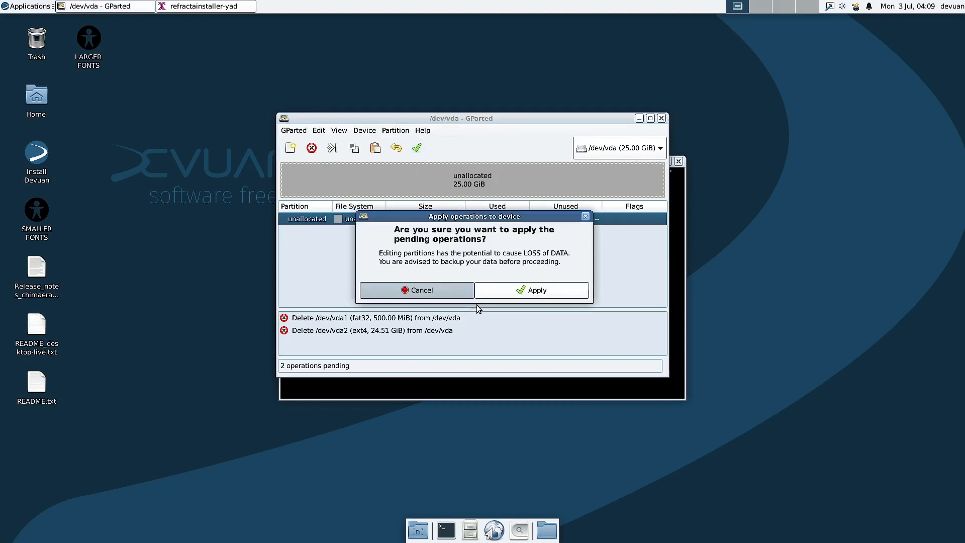
left_click(513, 290)
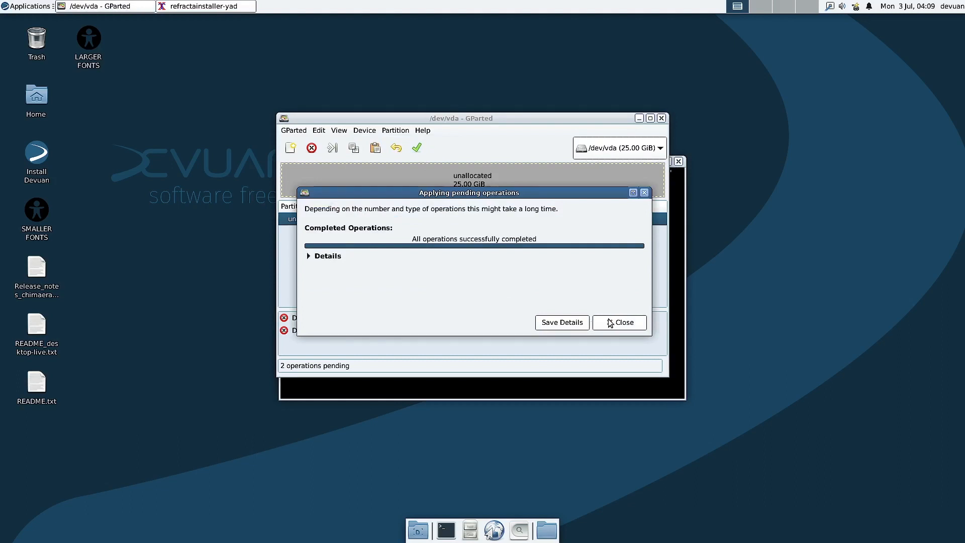
left_click(584, 323)
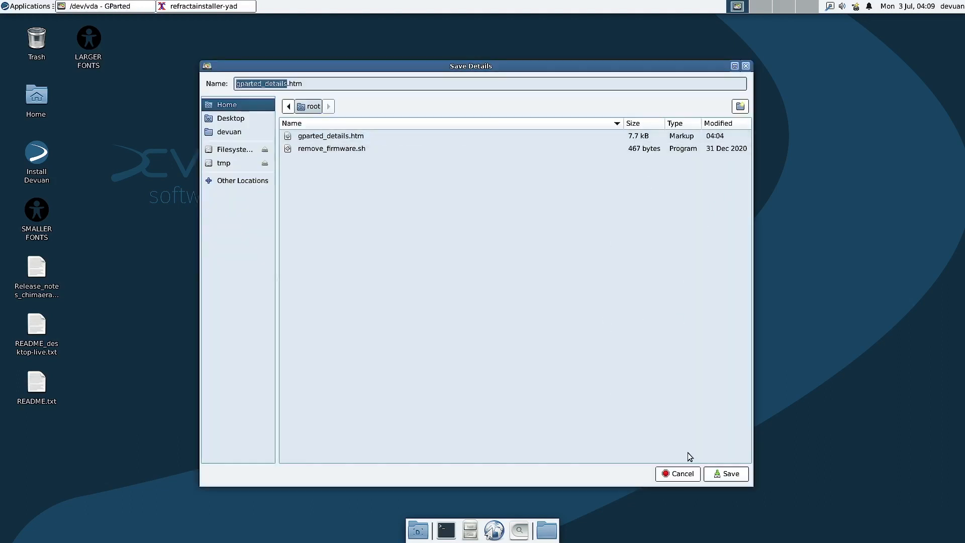
left_click(678, 474)
left_click(627, 328)
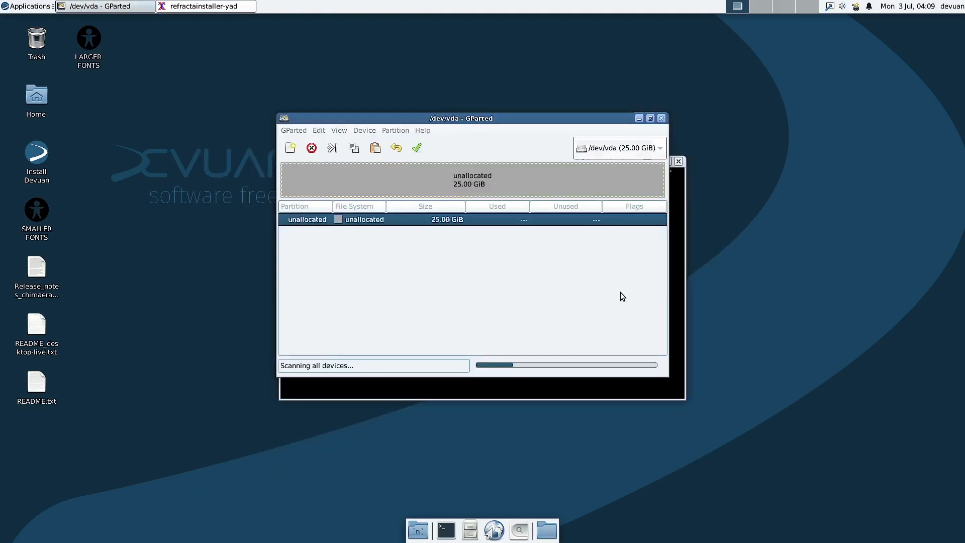
Step: Create a new msdos partition table on /dev/vda
left_click(365, 130)
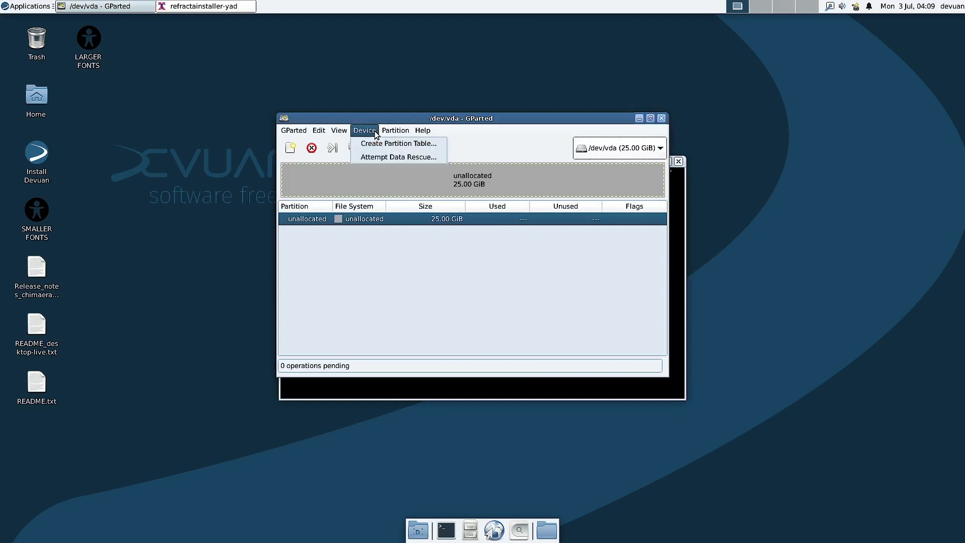
left_click(378, 144)
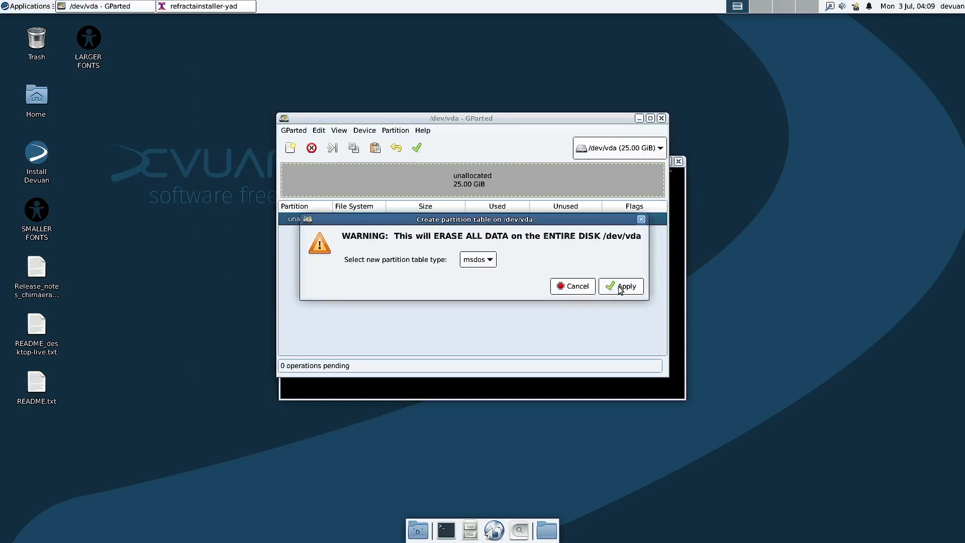
left_click(492, 261)
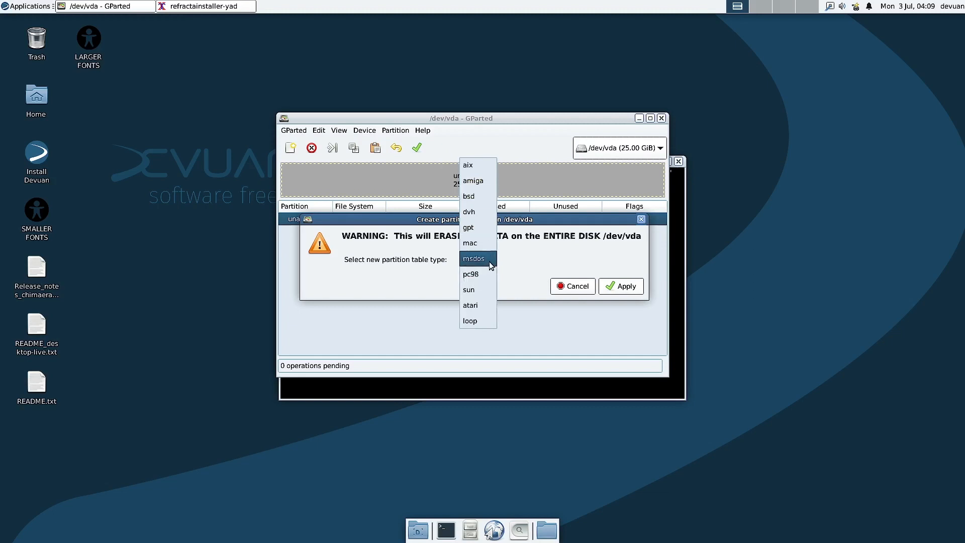
left_click(490, 259)
left_click(628, 286)
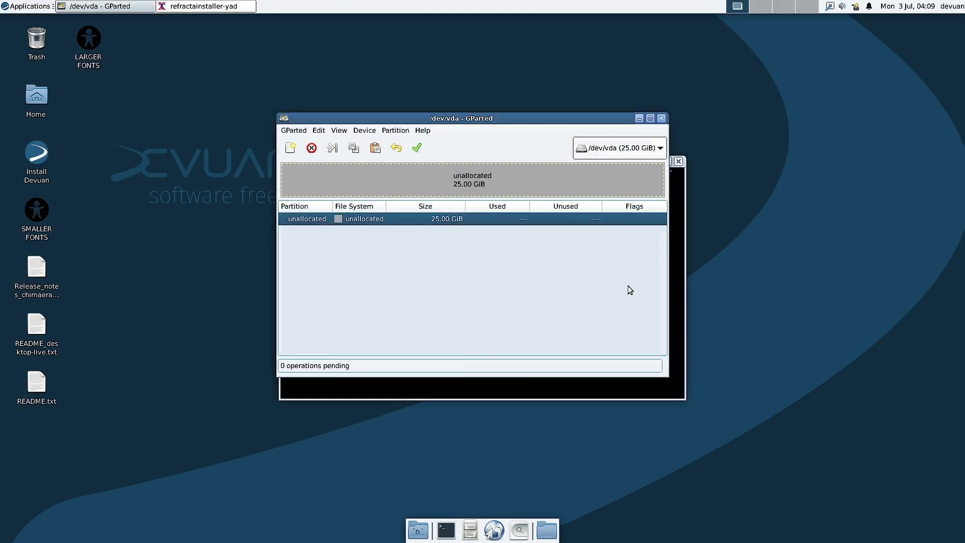
Step: Set up a new 300 MiB ext4 primary partition in the unallocated space, ready for its boot label
right_click(368, 225)
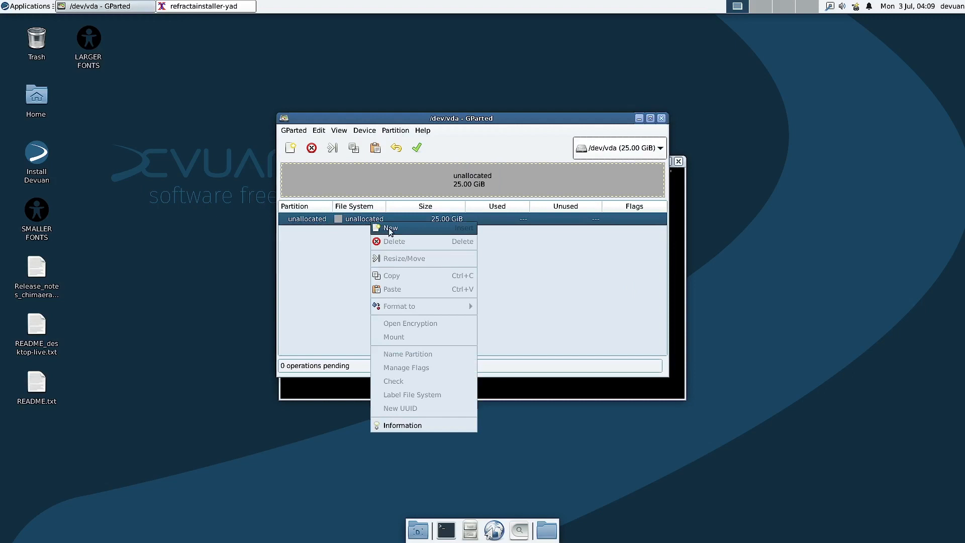
left_click(389, 230)
key("Tab")
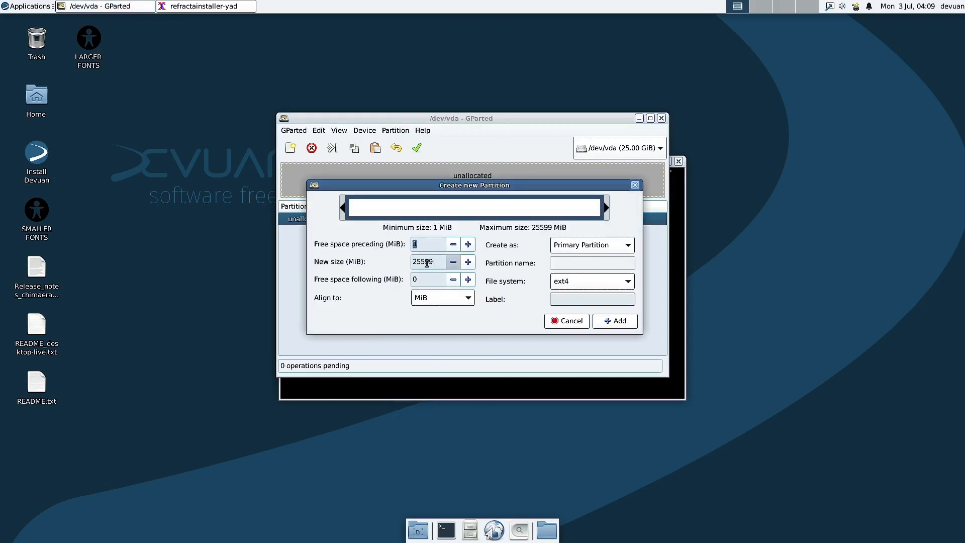
type("500")
key("BackSpace")
type("300")
left_click(580, 283)
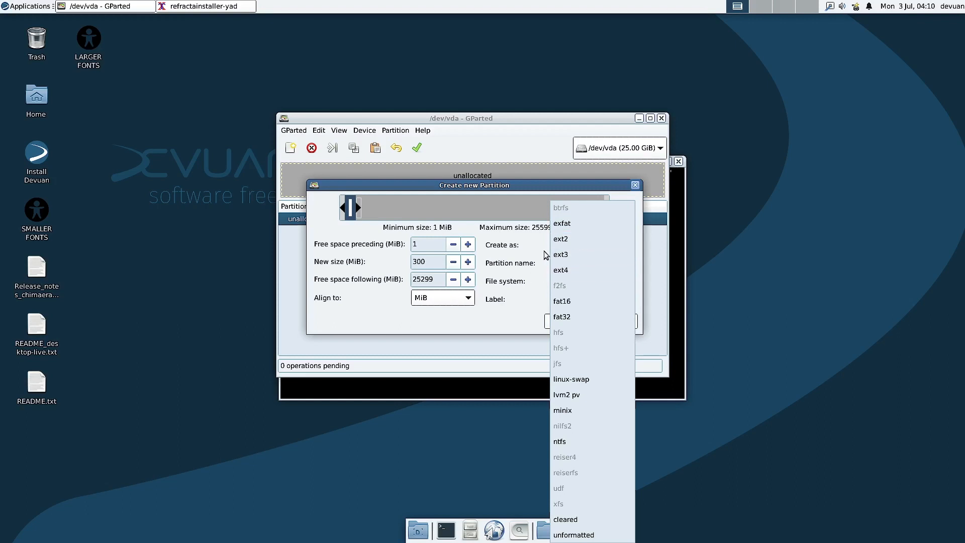
left_click(572, 271)
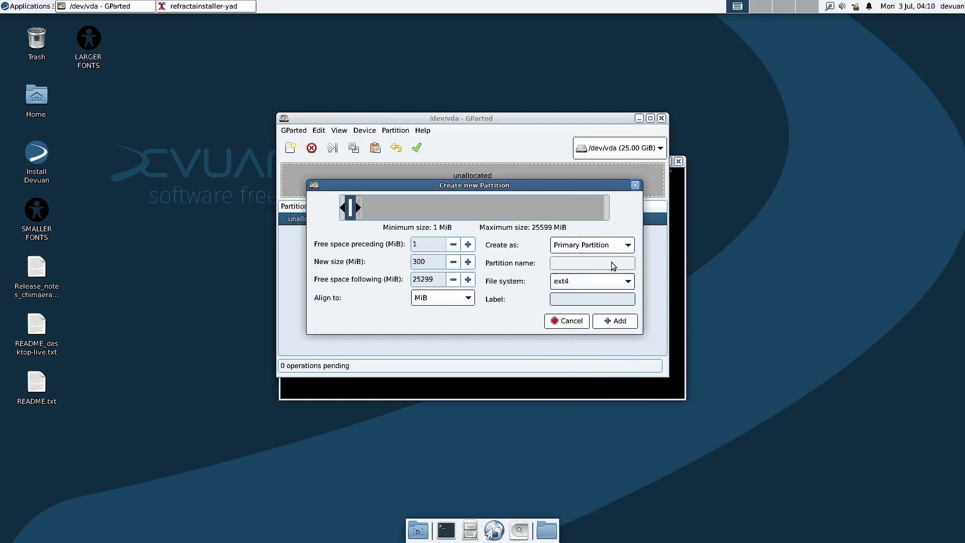
left_click(560, 300)
Step: Add the 300 MiB boot partition, then queue a 10000 MiB ext4 partition labelled root
left_click(624, 321)
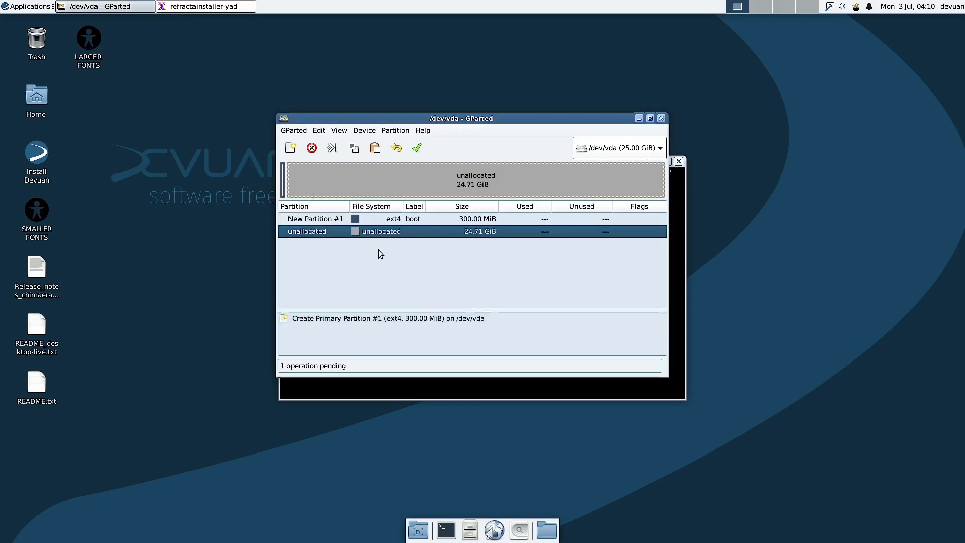
right_click(313, 232)
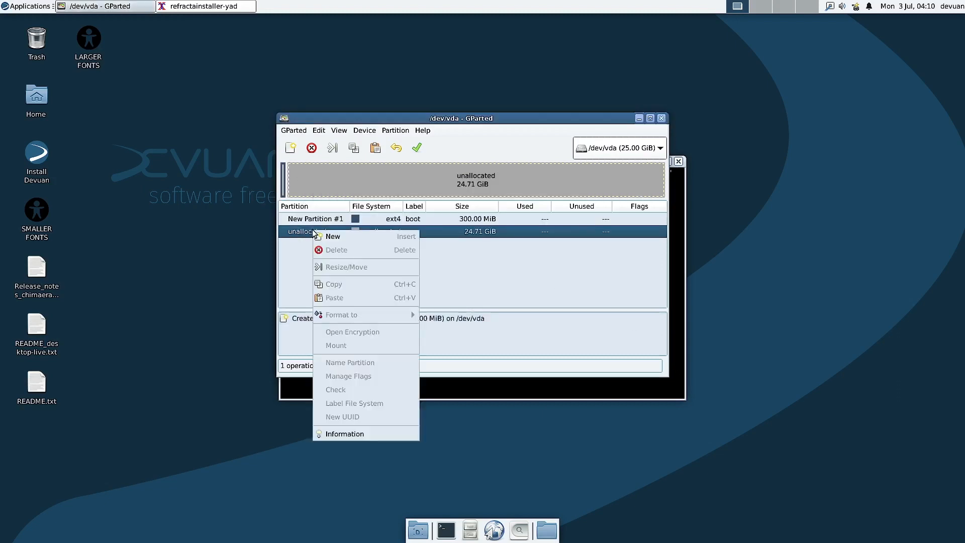
left_click(346, 240)
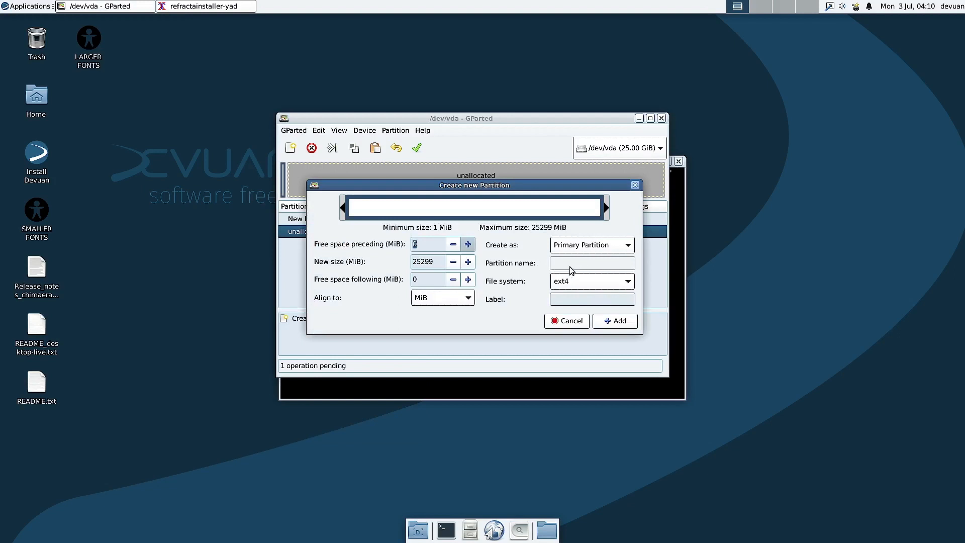
left_click(570, 297)
type("root")
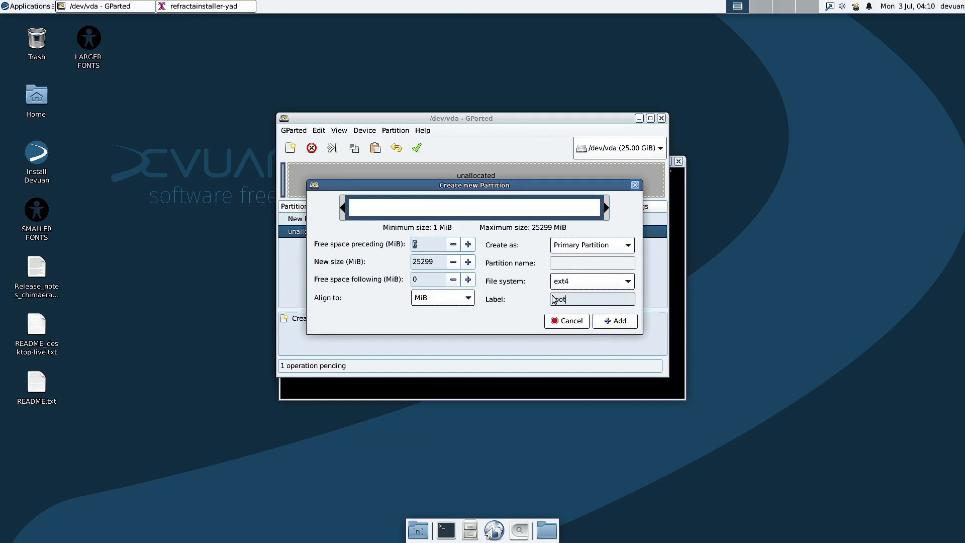
double_click(436, 262)
left_click_drag(443, 185, 592, 198)
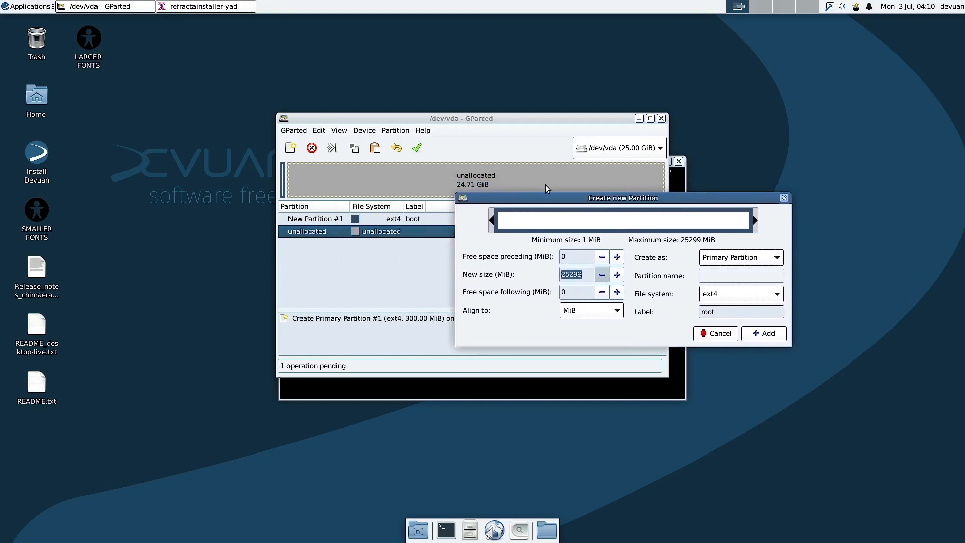
type("10000")
left_click(765, 334)
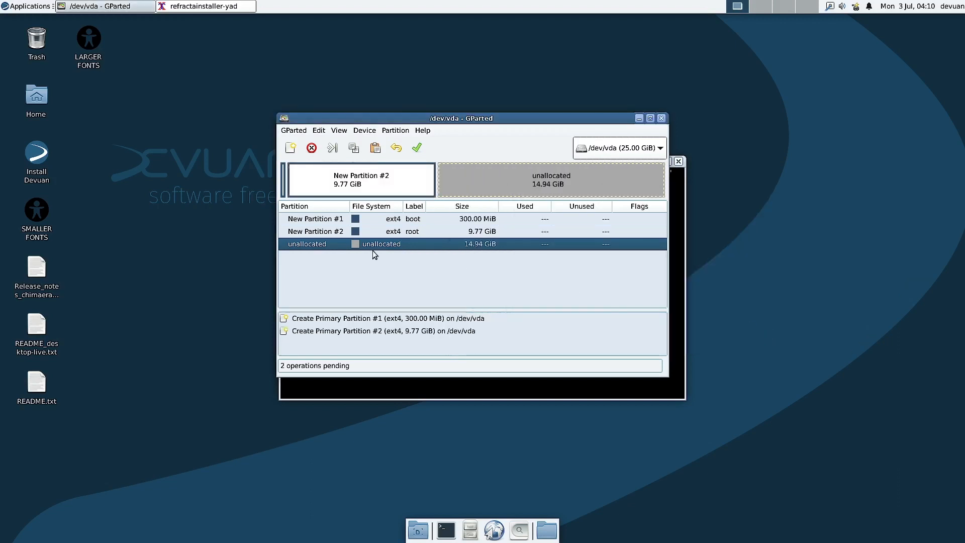
Step: Select New Partition #2 in the partition list
right_click(319, 245)
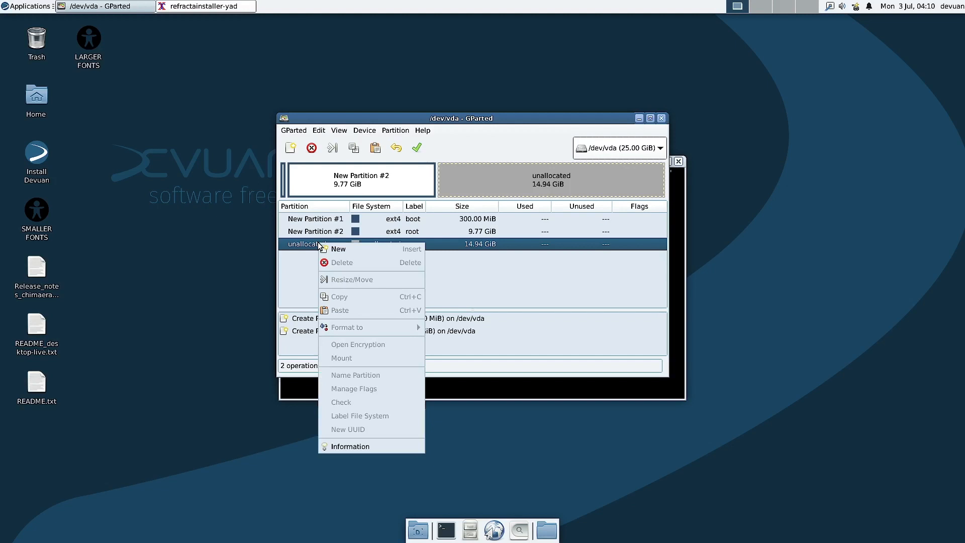
left_click(325, 232)
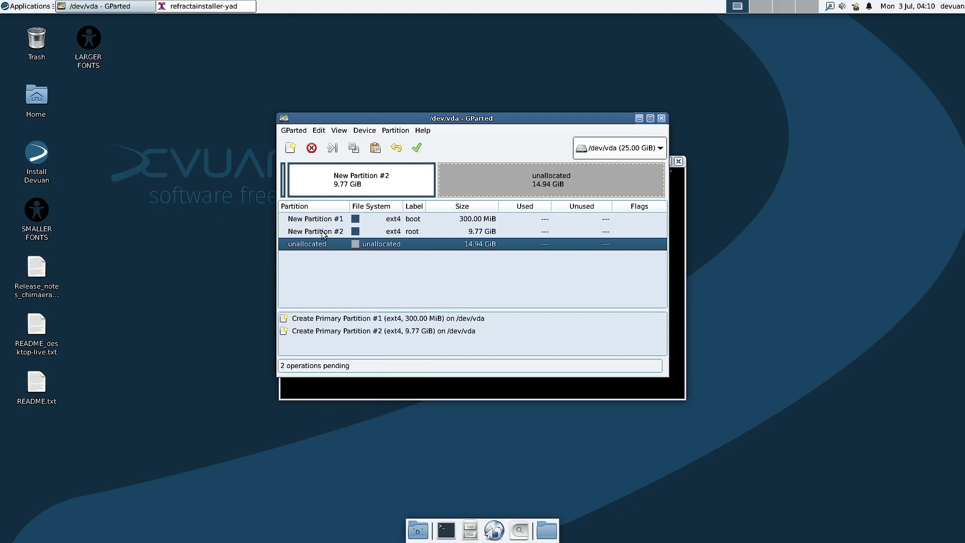
left_click(327, 232)
Step: Resize New Partition #2 to 14000 MiB
right_click(329, 232)
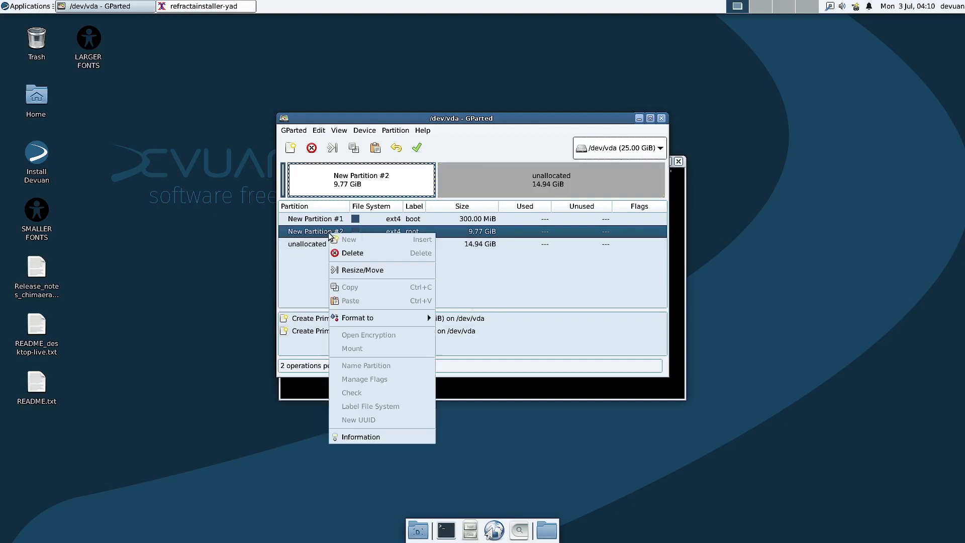
left_click(366, 271)
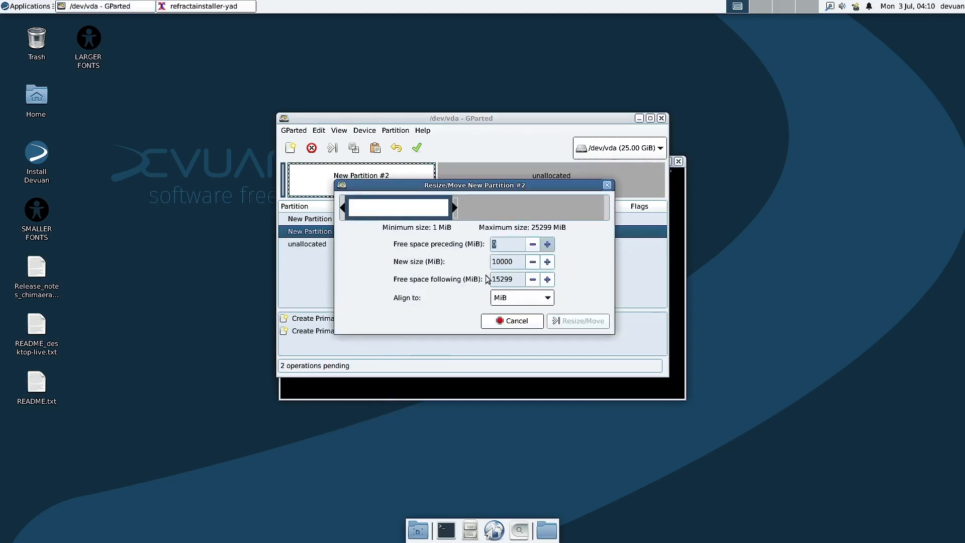
left_click(502, 262)
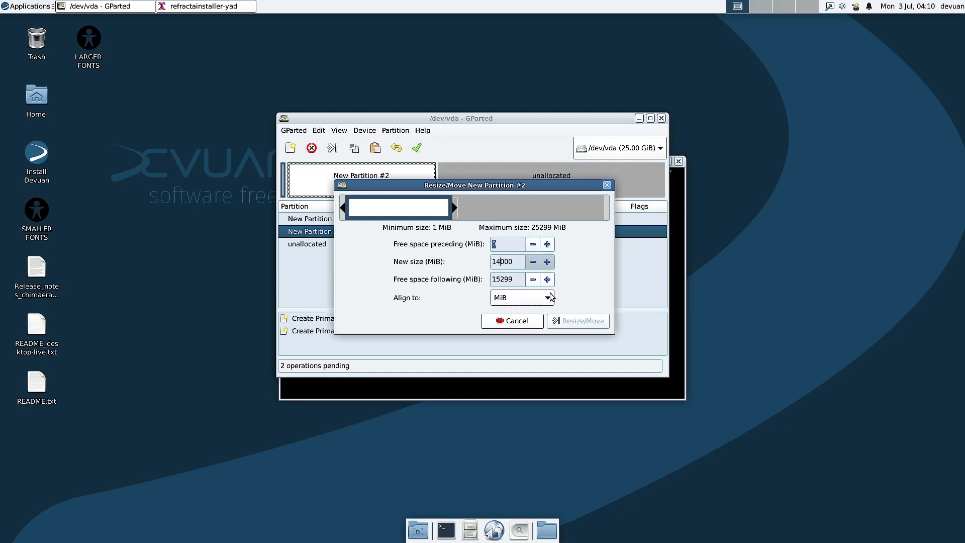
type("4")
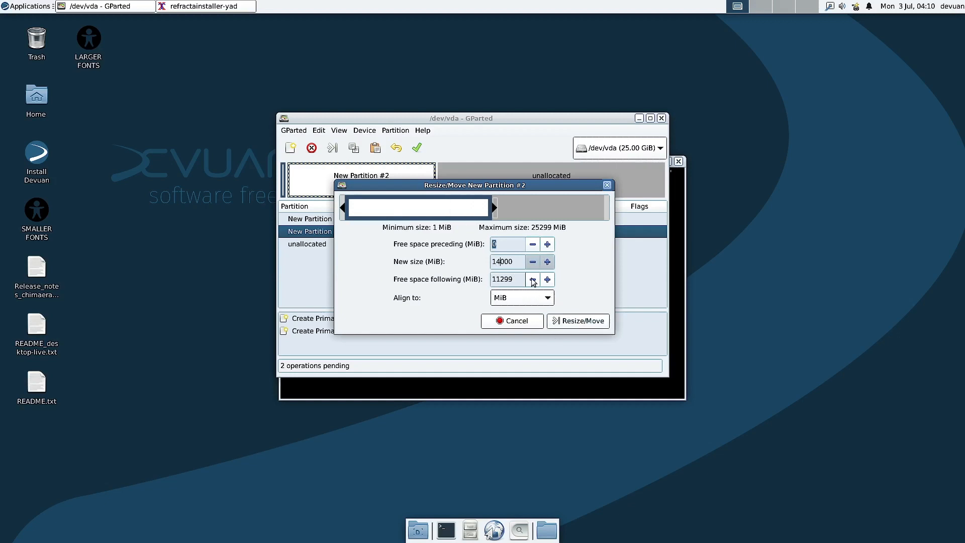
left_click(580, 322)
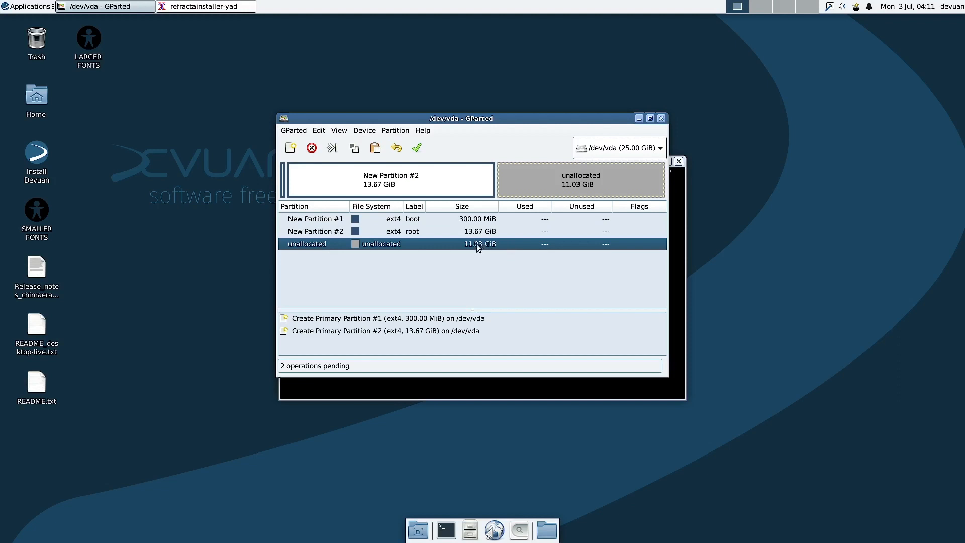
Step: Resize partition #2 again to 18000 MiB, leaving 7.13 GiB unallocated
left_click(415, 232)
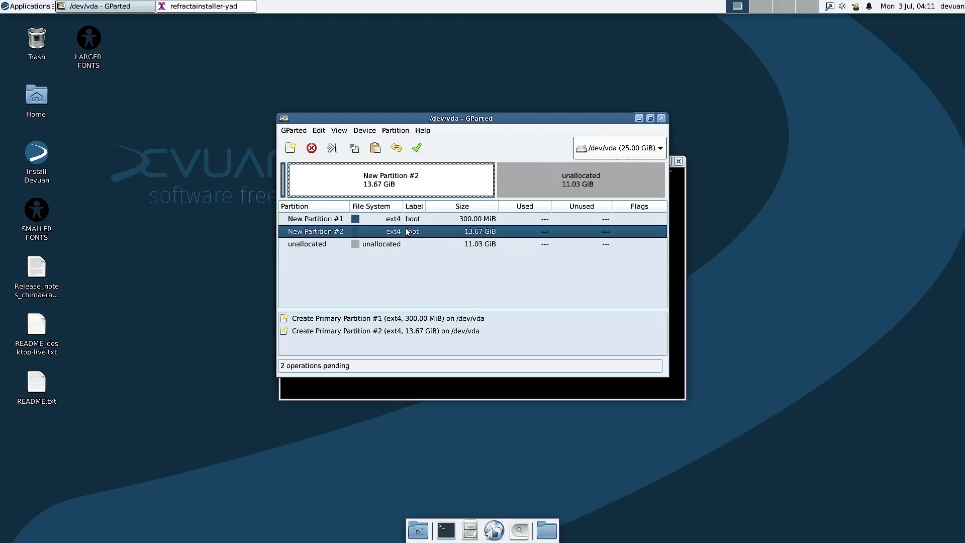
right_click(321, 234)
left_click(348, 271)
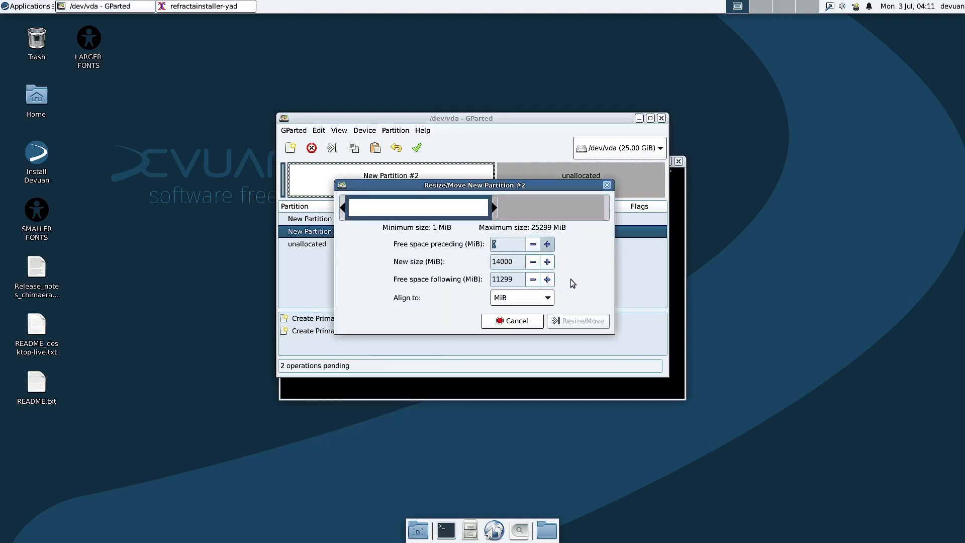
left_click(499, 262)
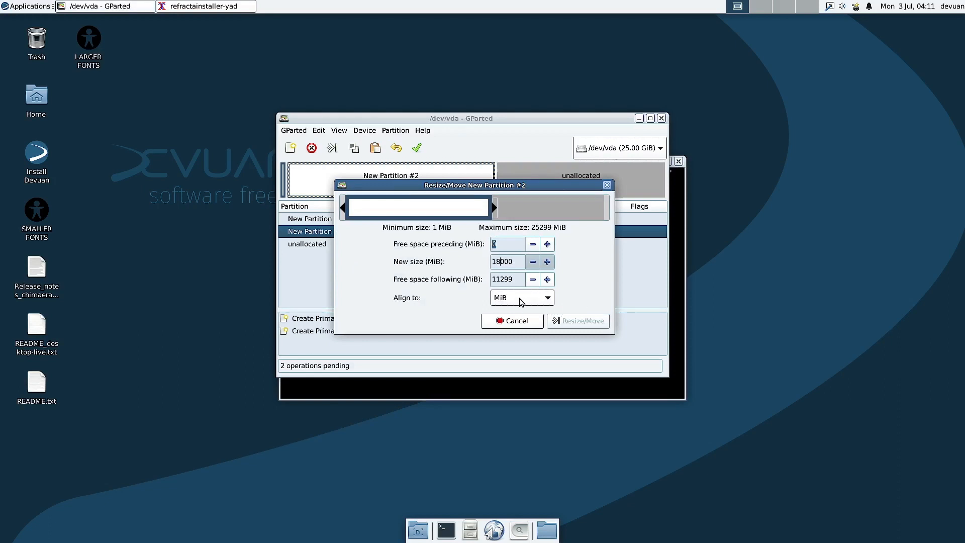
left_click(519, 280)
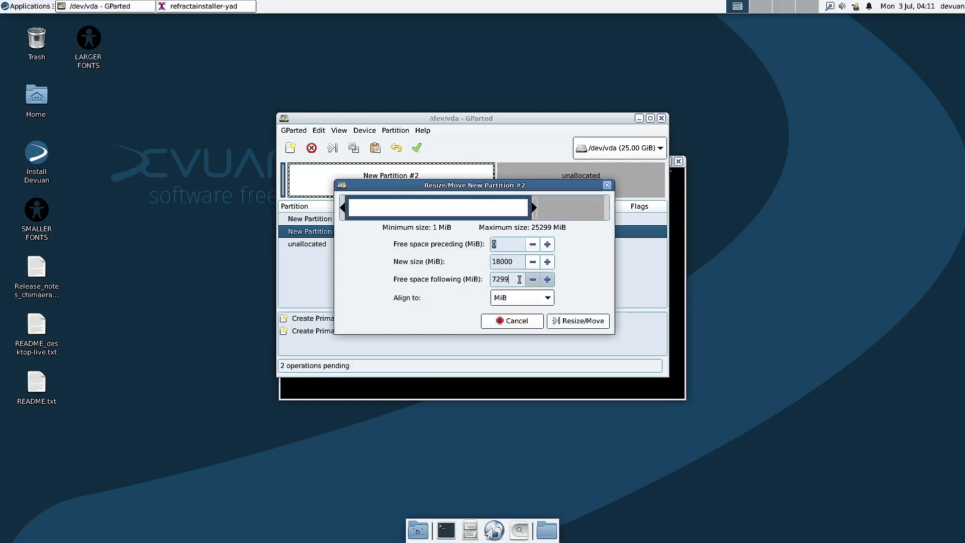
left_click(583, 322)
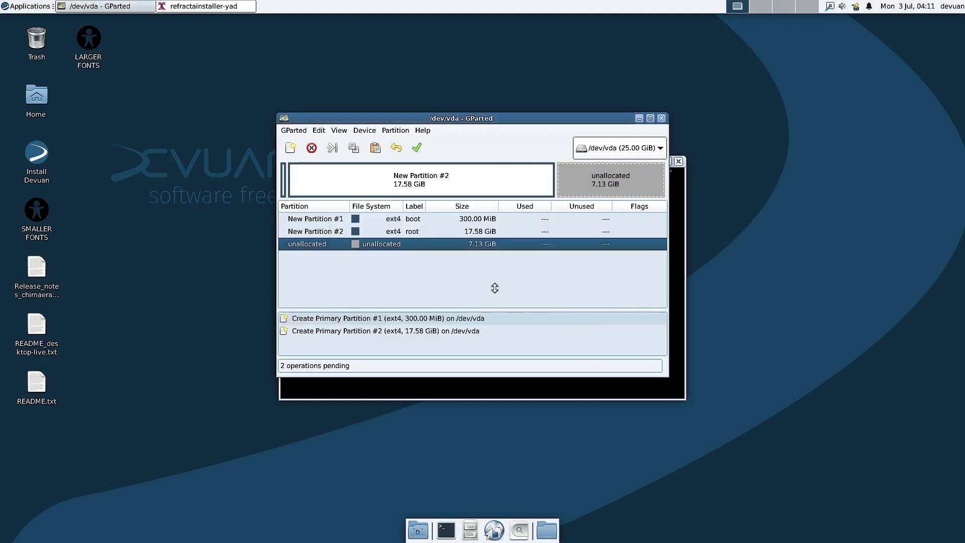
left_click(366, 244)
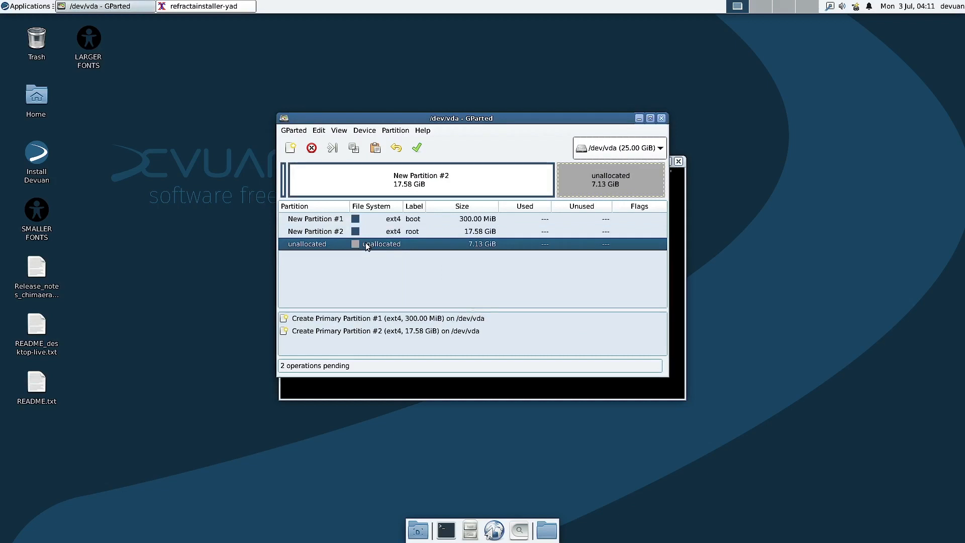
Step: Add a 7.13 GiB ext4 partition labelled home in the remaining free space
right_click(366, 244)
left_click(392, 254)
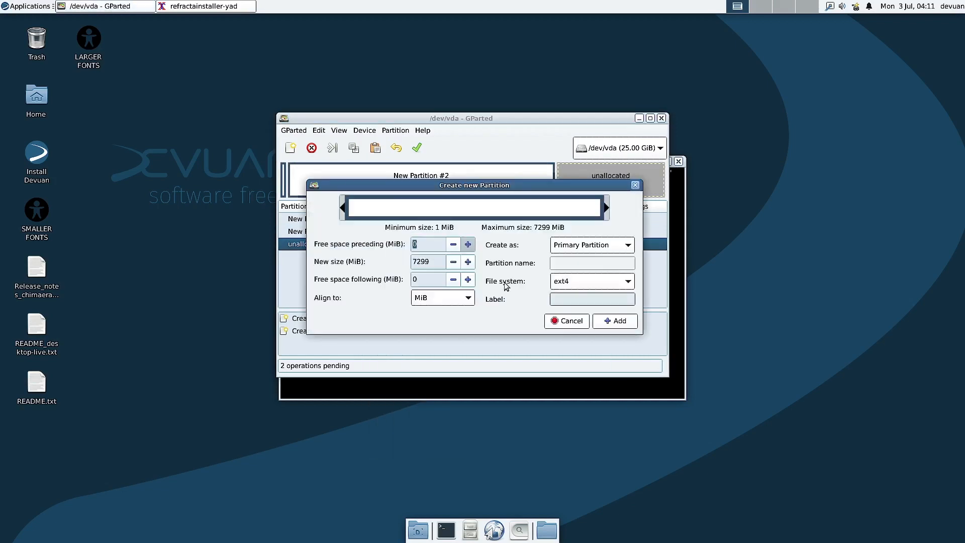
left_click(571, 297)
type("home")
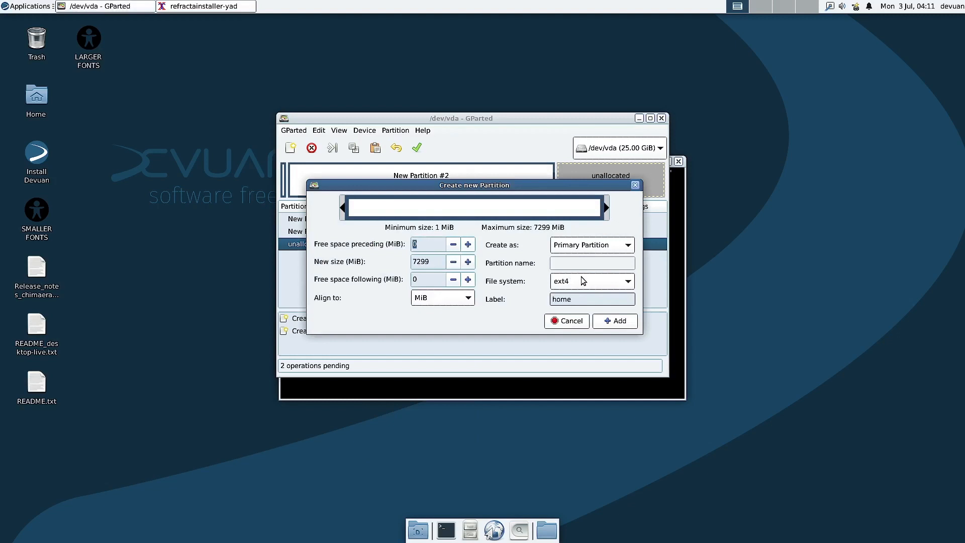
left_click(616, 322)
Step: Check the queued boot, root and home partition entries
left_click(459, 223)
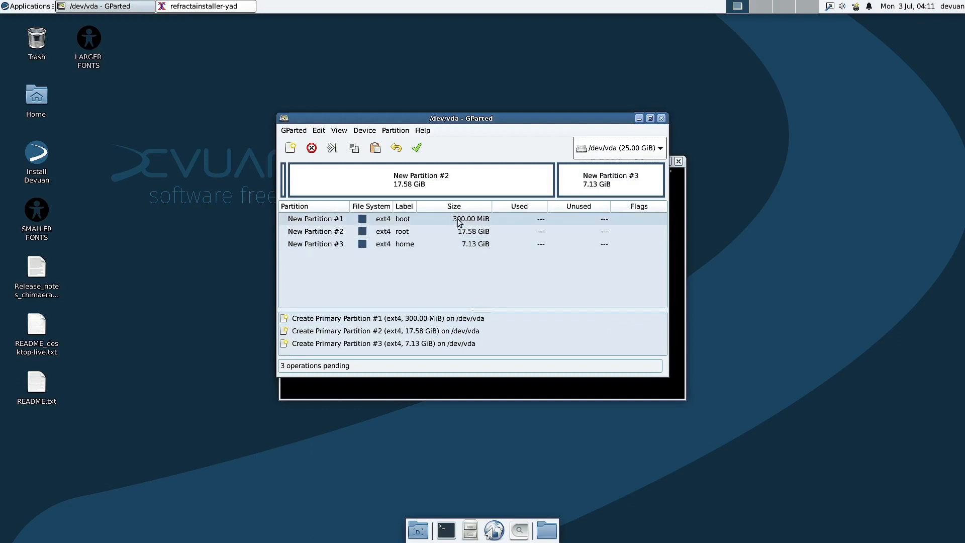
left_click(465, 231)
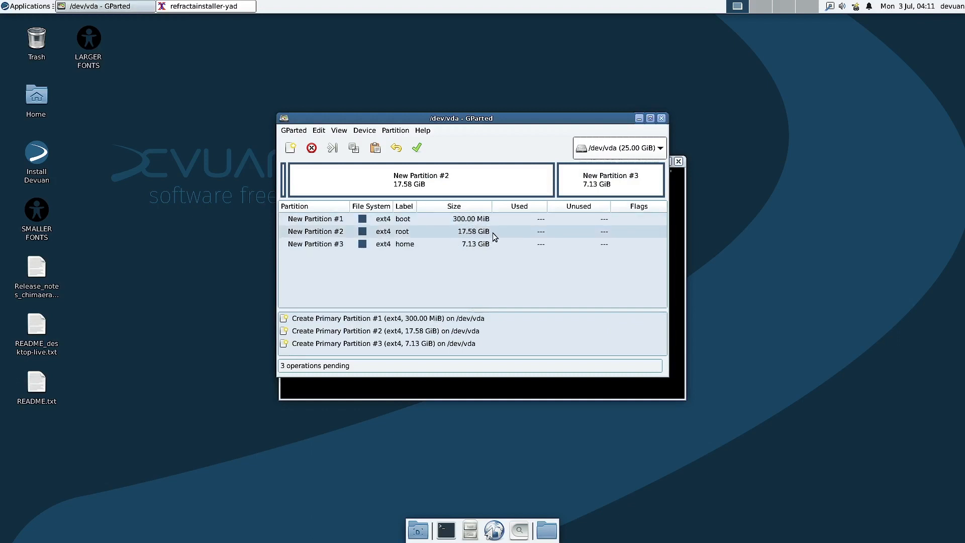
left_click(403, 245)
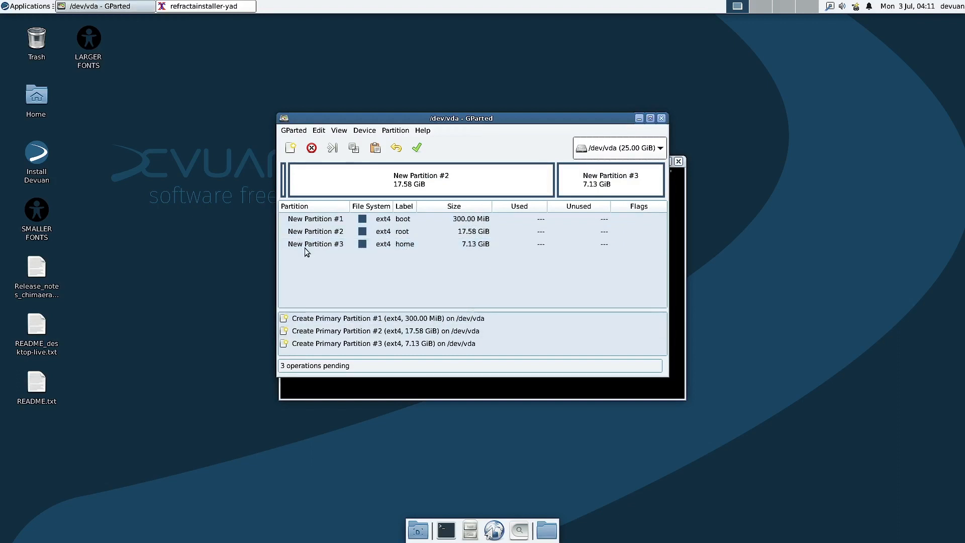
Step: Write the pending partition operations to disk and save the log over gparted_details.htm
left_click(415, 151)
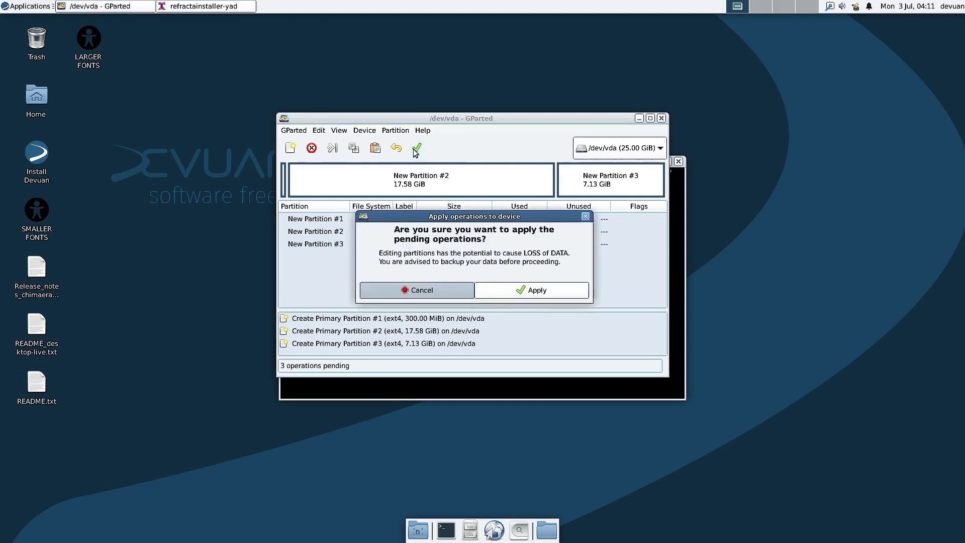
left_click(517, 294)
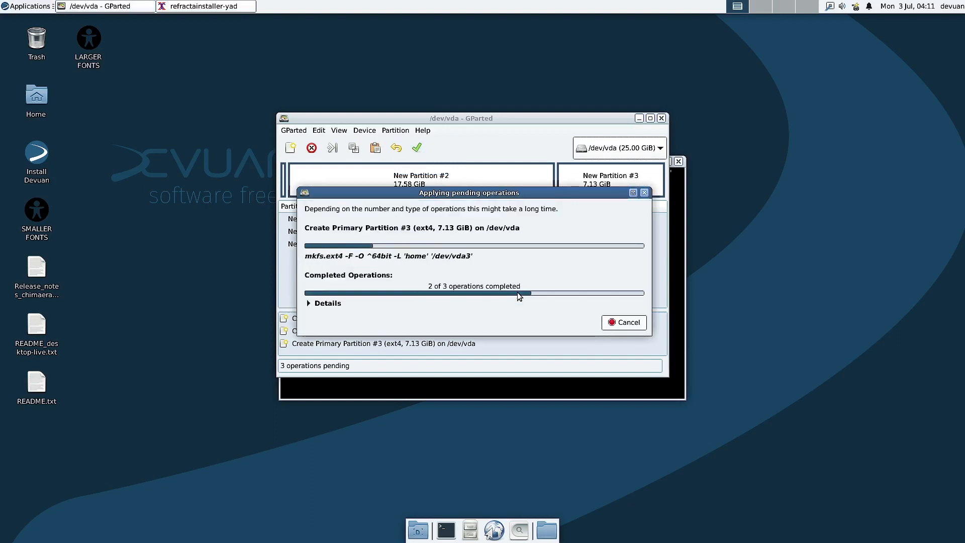
left_click(555, 321)
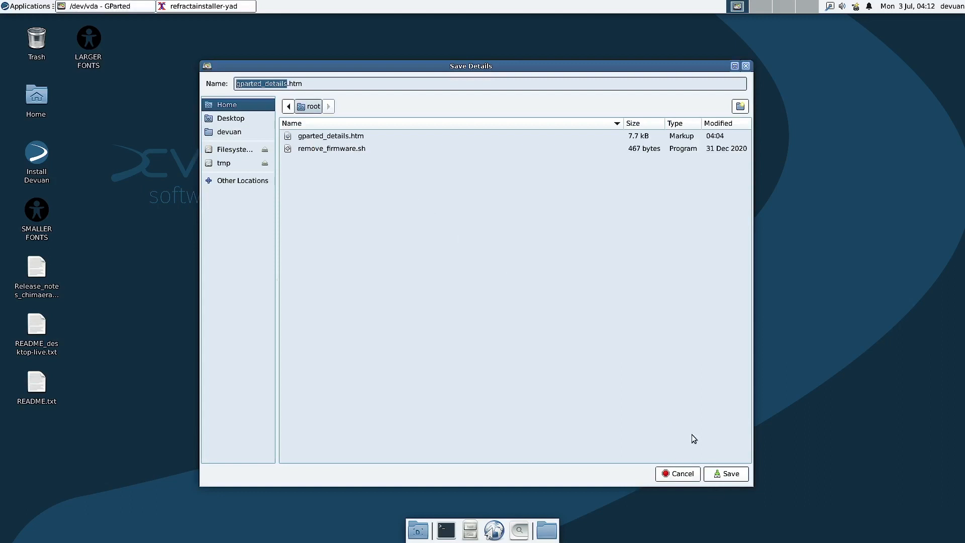
left_click(726, 473)
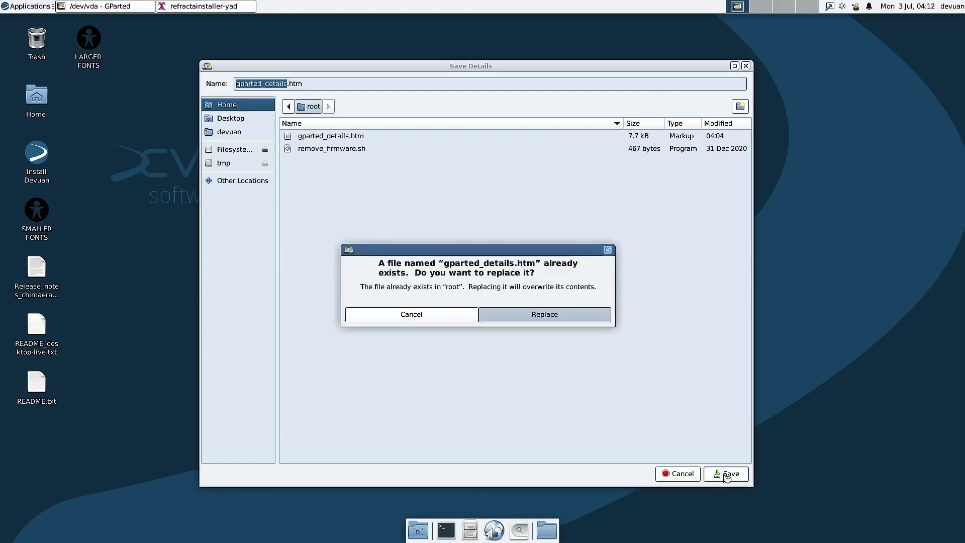
left_click(534, 316)
Step: Dismiss the operations summary and quit GParted to return to the installer
left_click(607, 324)
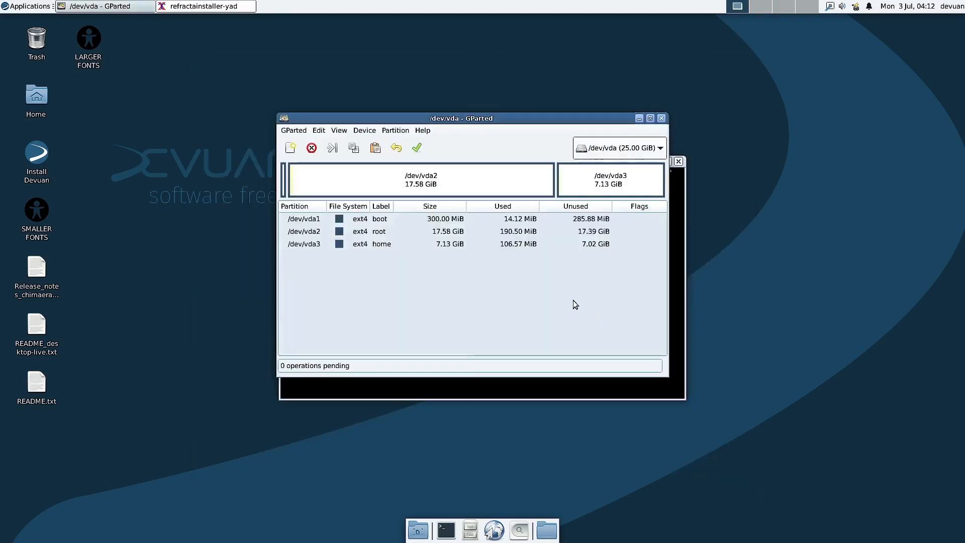
left_click(293, 131)
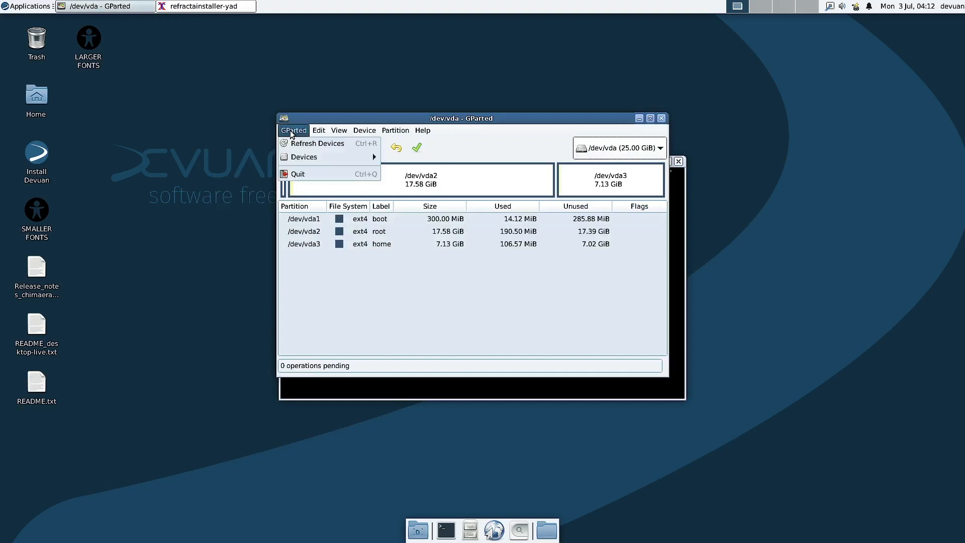
left_click(309, 174)
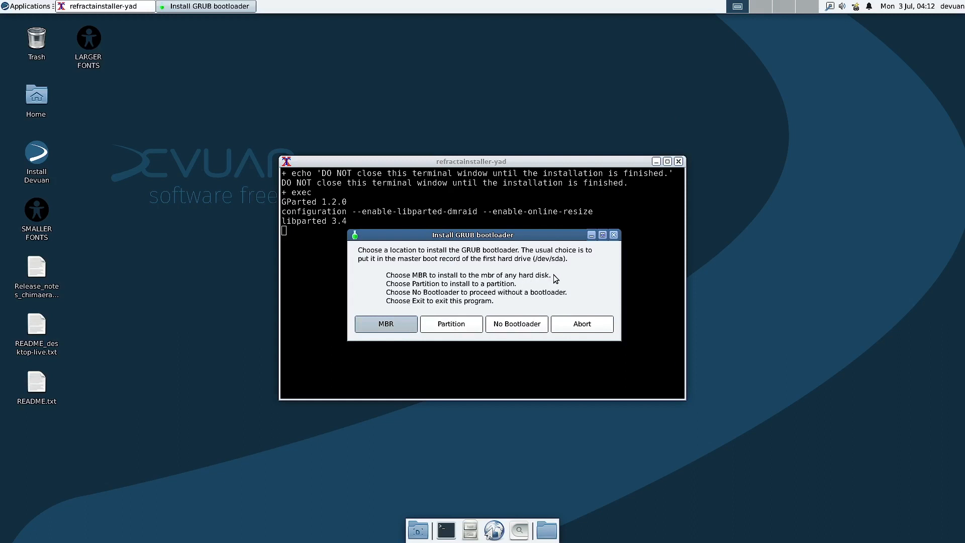
Step: Install the GRUB bootloader to the master boot record of /dev/vda
left_click(392, 326)
left_click(494, 293)
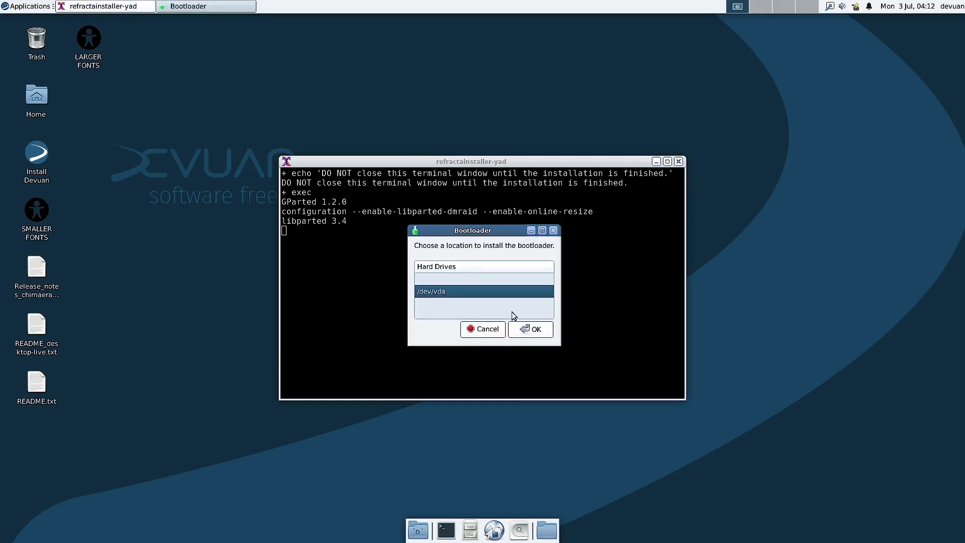
left_click(528, 330)
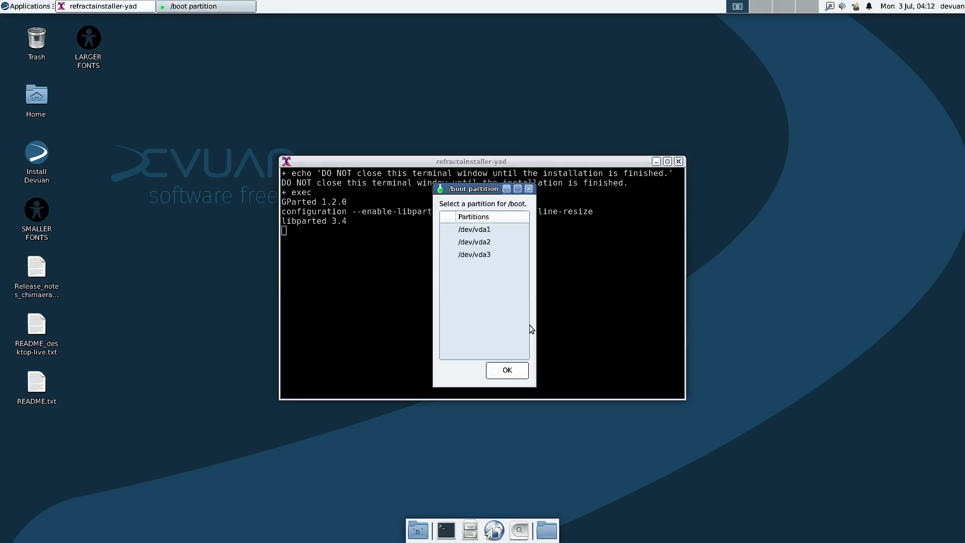
Step: Assign /dev/vda1 as the /boot partition formatted as ext4
left_click(490, 230)
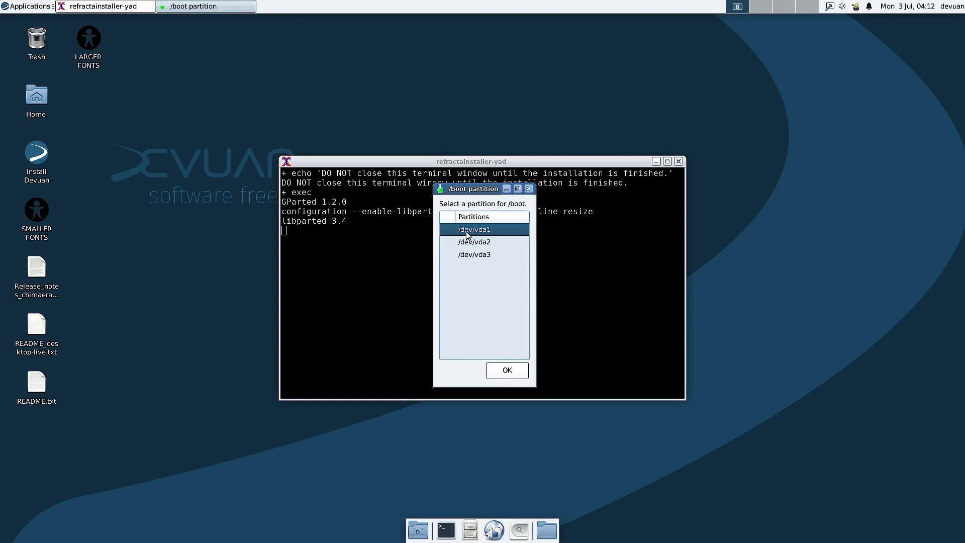
left_click(505, 372)
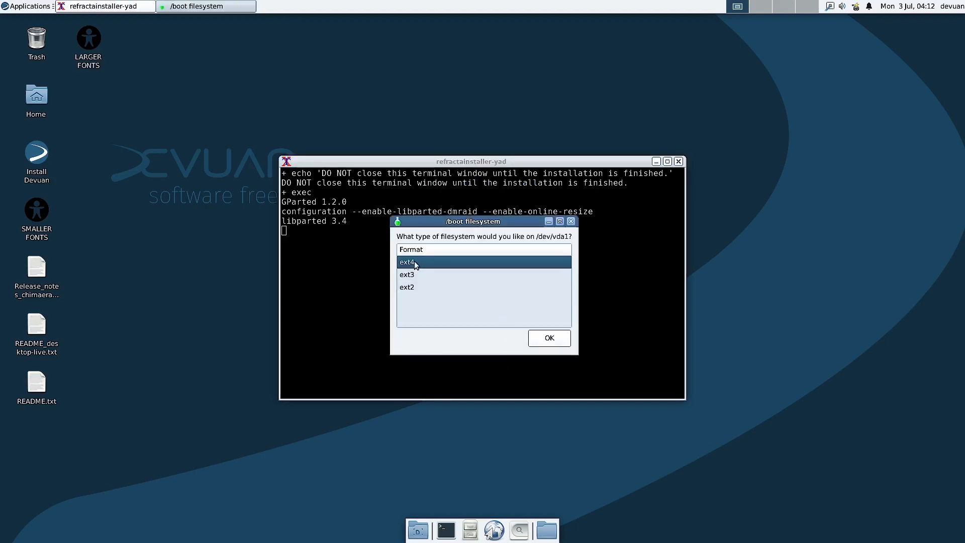
left_click(547, 341)
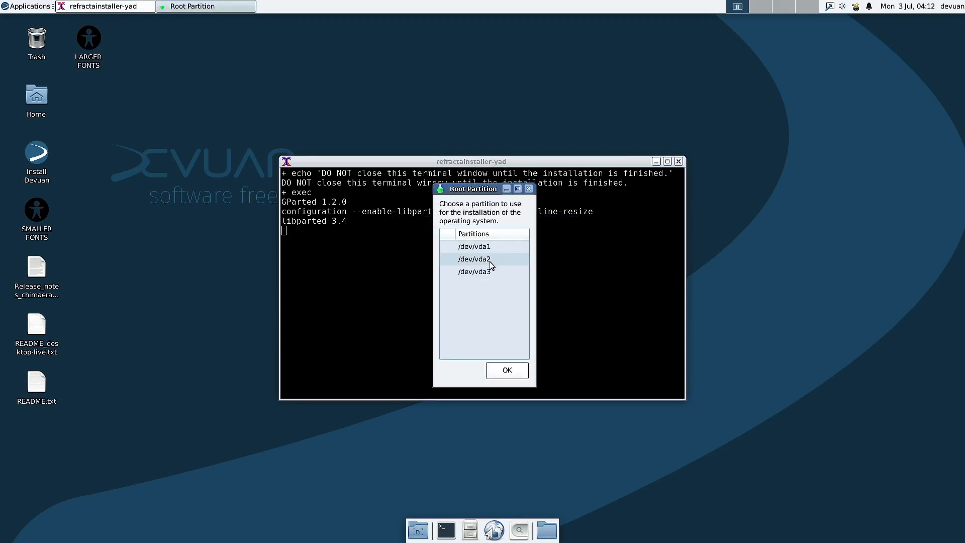
Step: Assign /dev/vda2 as the root partition formatted as ext4
left_click(490, 262)
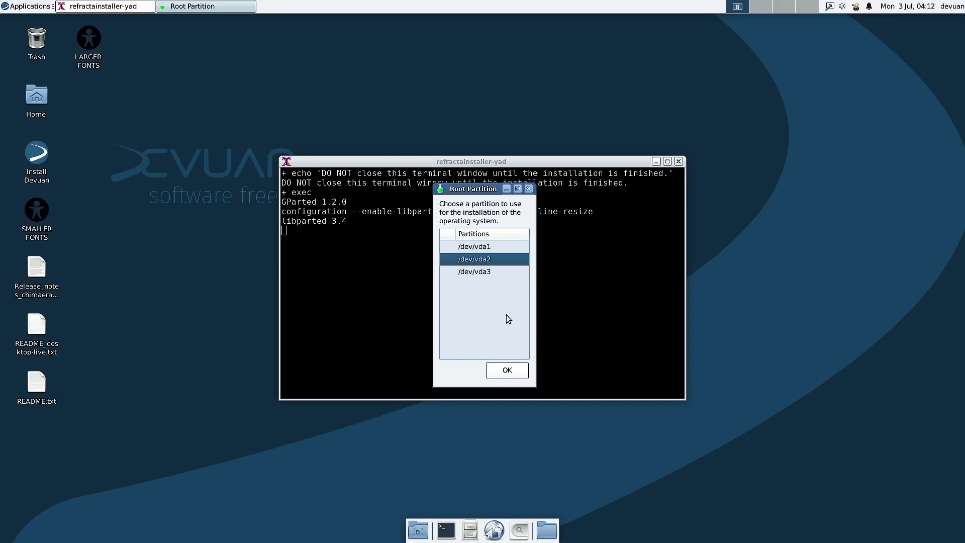
left_click(508, 372)
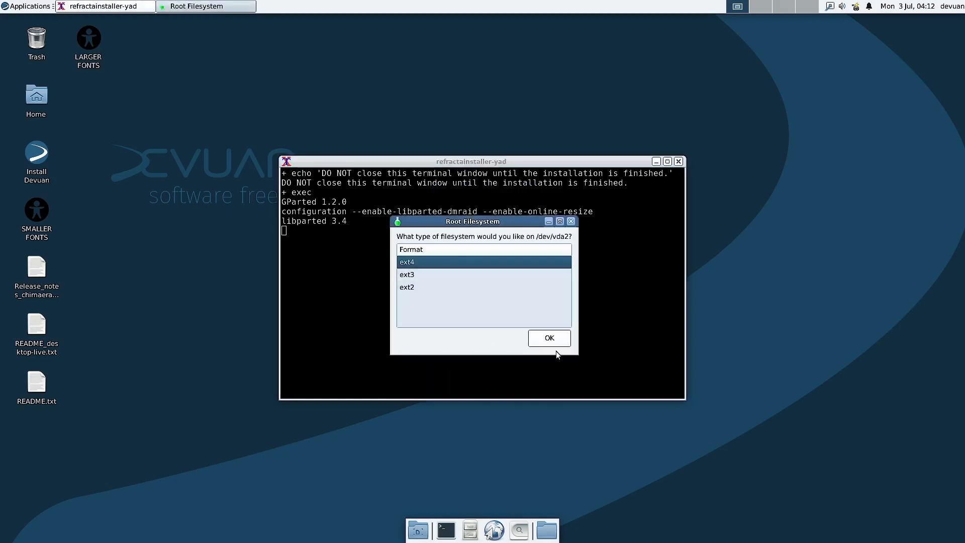
left_click(551, 339)
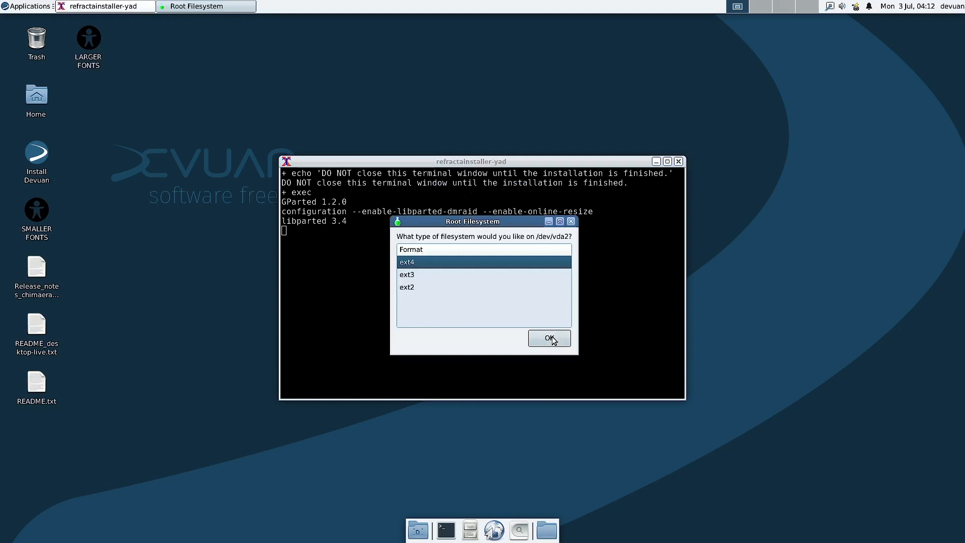
Step: Assign /dev/vda3 as the /home partition formatted as ext4
left_click(487, 256)
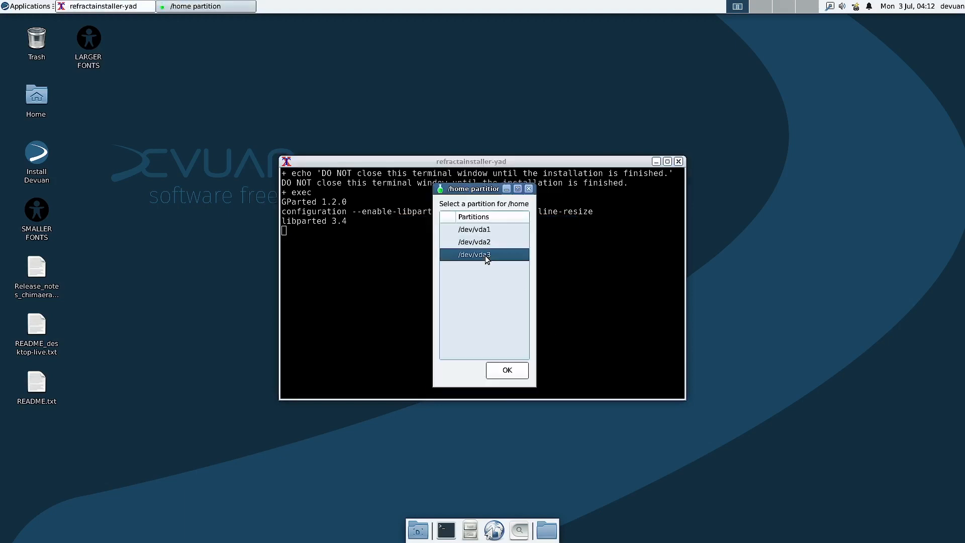
left_click(507, 370)
left_click(416, 262)
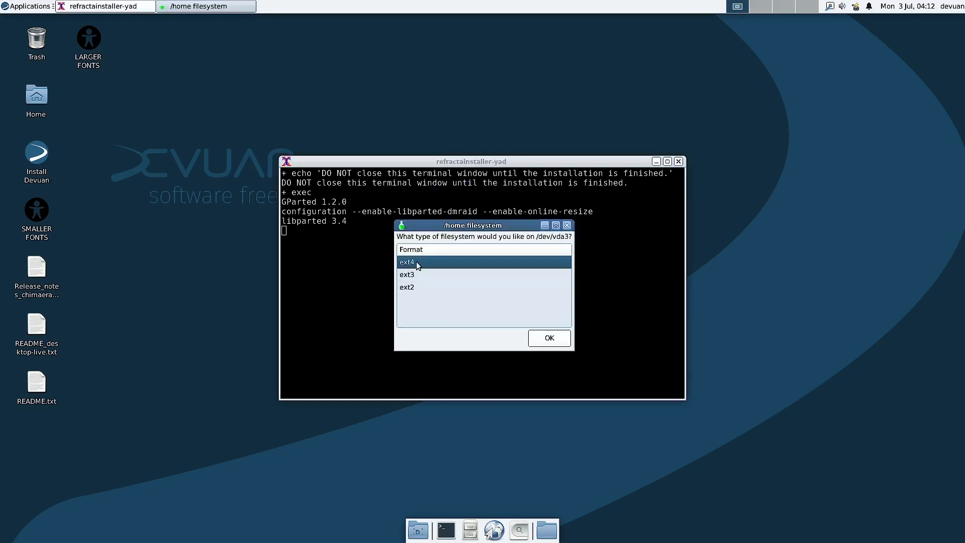
left_click(548, 340)
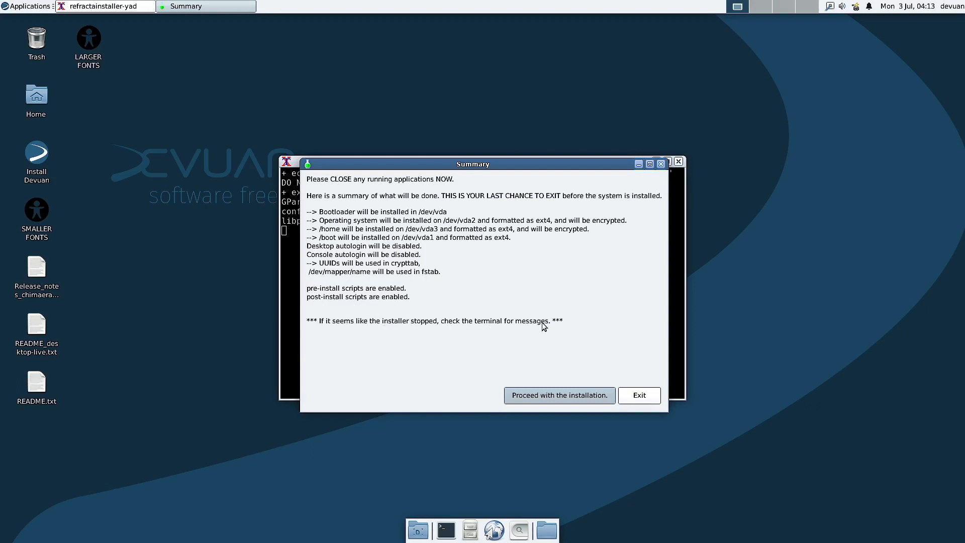
Step: Move the Summary and terminal windows apart, then proceed with the installation
left_click_drag(486, 165, 641, 163)
left_click_drag(414, 159, 129, 80)
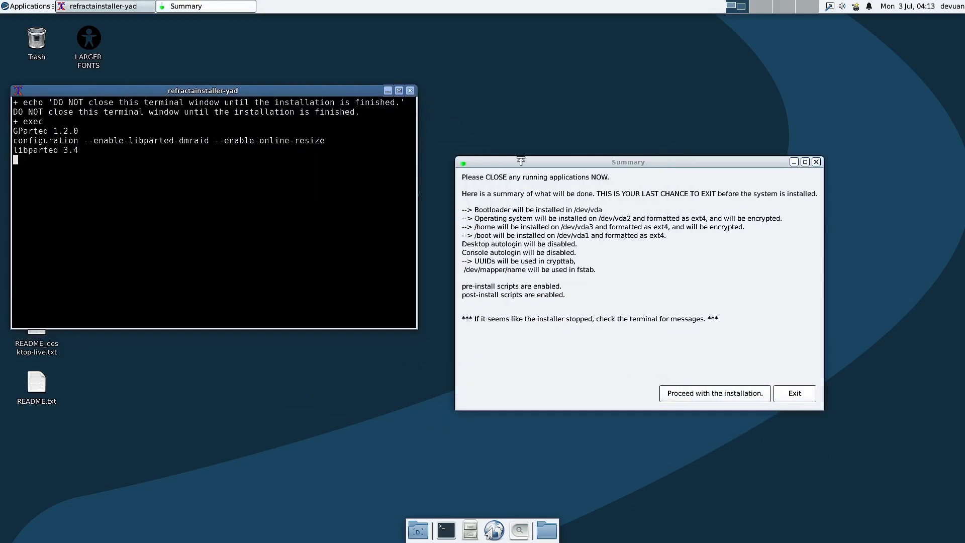
left_click_drag(522, 161, 633, 83)
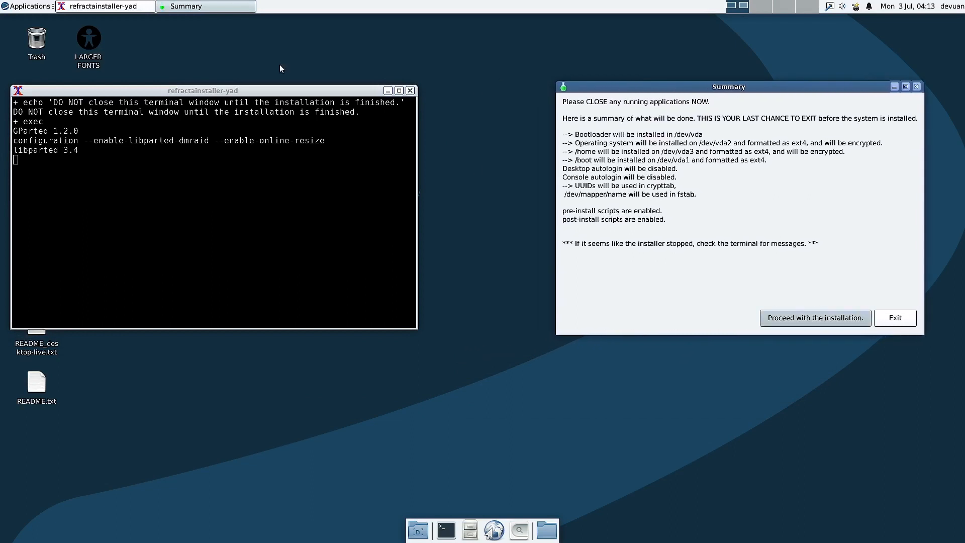
left_click_drag(211, 90, 287, 89)
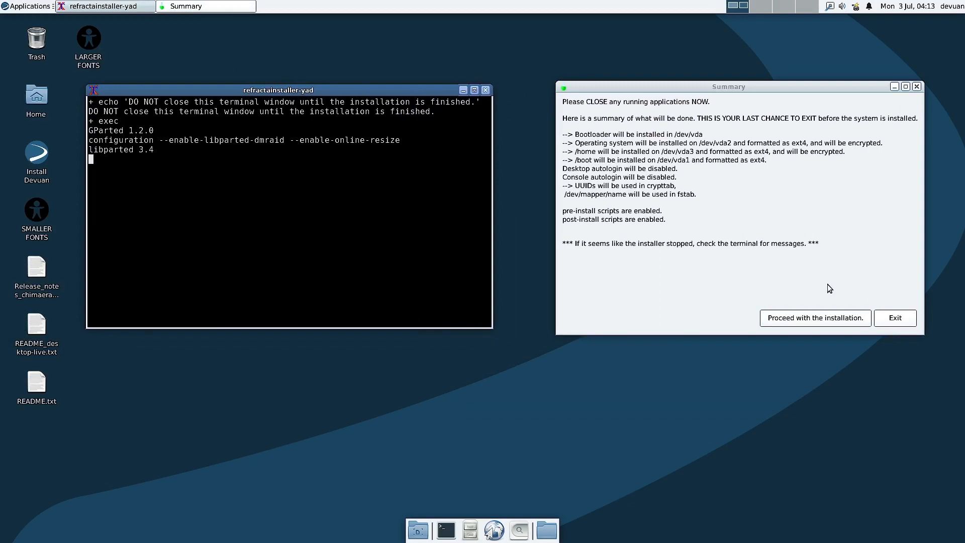
left_click(825, 319)
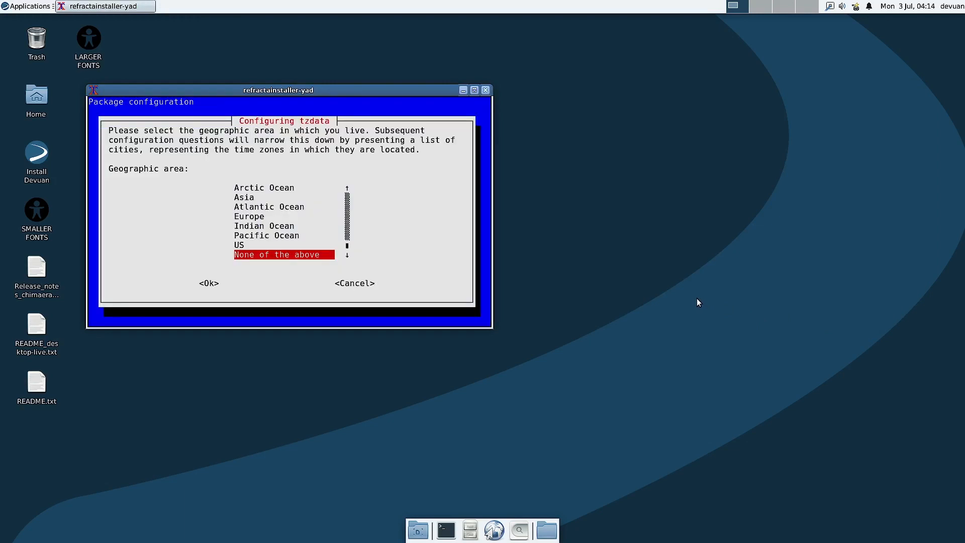
Step: Choose Asia as the geographic area and Kolkata as the time zone
key("Up")
key("Up")
key("Up")
key("Up")
key("Up")
key("Up")
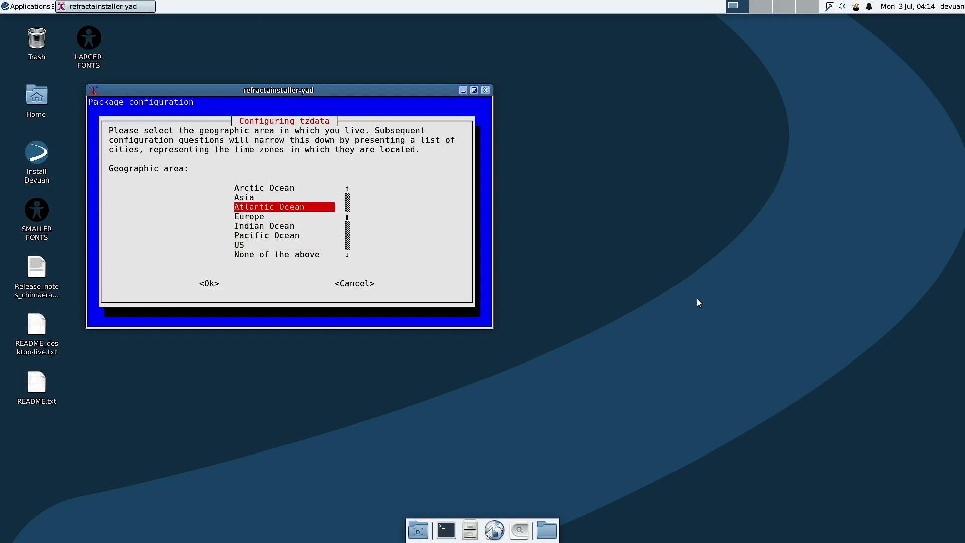
key("Return")
key("Down")
key("Down")
key("Down")
key("Down")
key("Down")
key("Down")
key("Down")
key("Down")
key("Down")
key("Down")
key("Down")
key("Down")
key("Down")
key("Down")
key("Down")
key("Down")
key("Down")
key("Down")
key("Down")
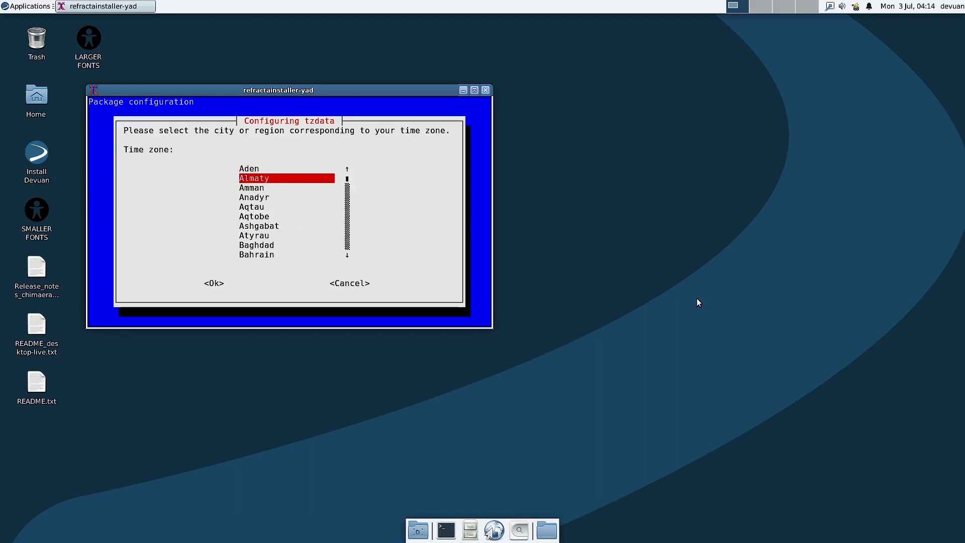
key("Down")
key("Down")
key("Down")
key("Down")
key("Down")
key("Down")
key("Down")
key("Down")
key("Down")
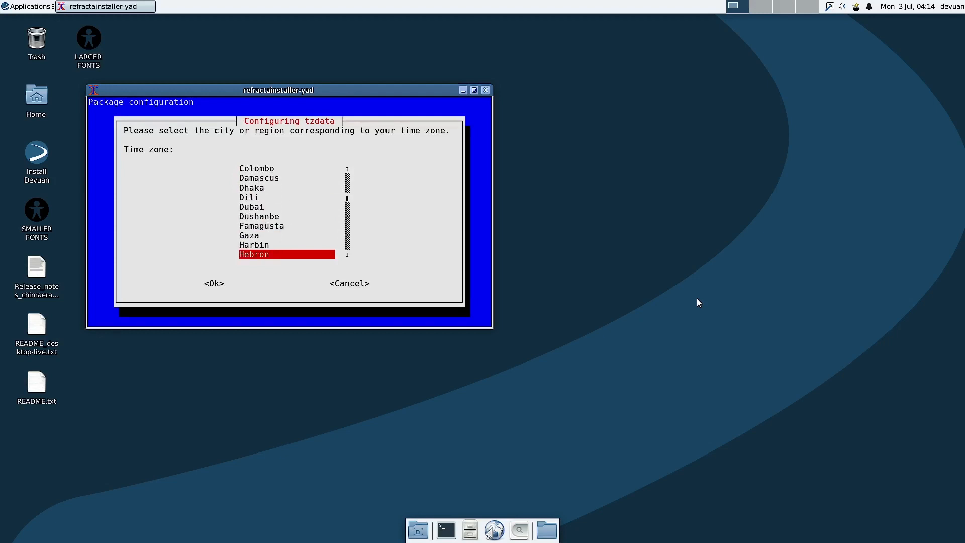
key("Down")
key("Down")
key("Up")
key("Up")
key("Up")
key("Up")
key("Up")
key("Up")
key("Up")
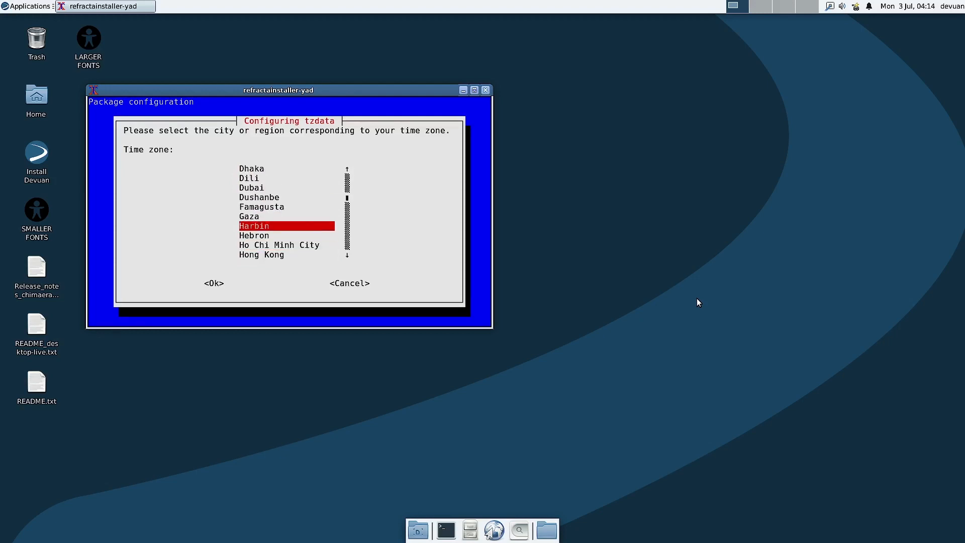
key("Down")
key("Down")
key("Down")
key("Down")
key("Down")
key("Down")
key("Down")
key("Down")
key("Down")
key("Down")
key("Down")
key("Down")
key("Down")
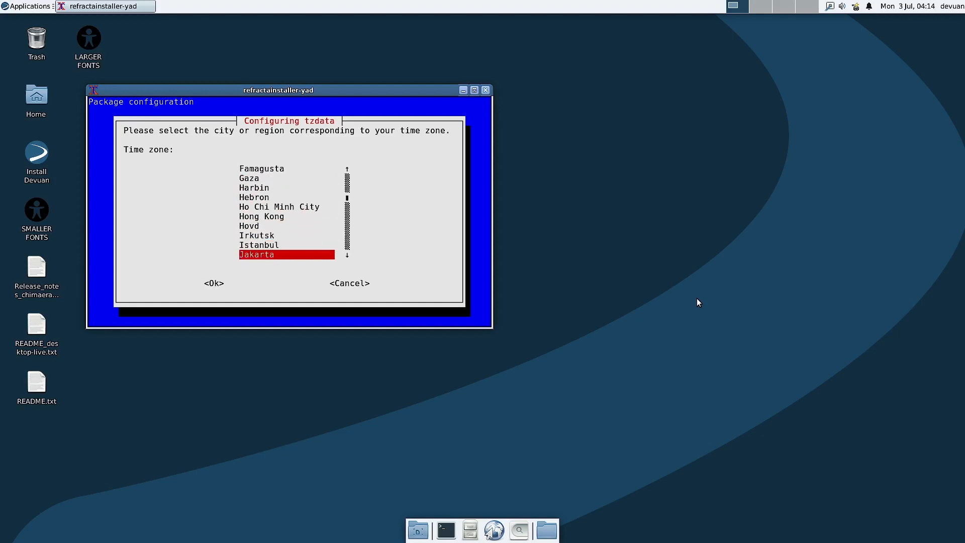
key("Down")
key("Down")
key("Down")
key("Down")
key("Down")
key("Down")
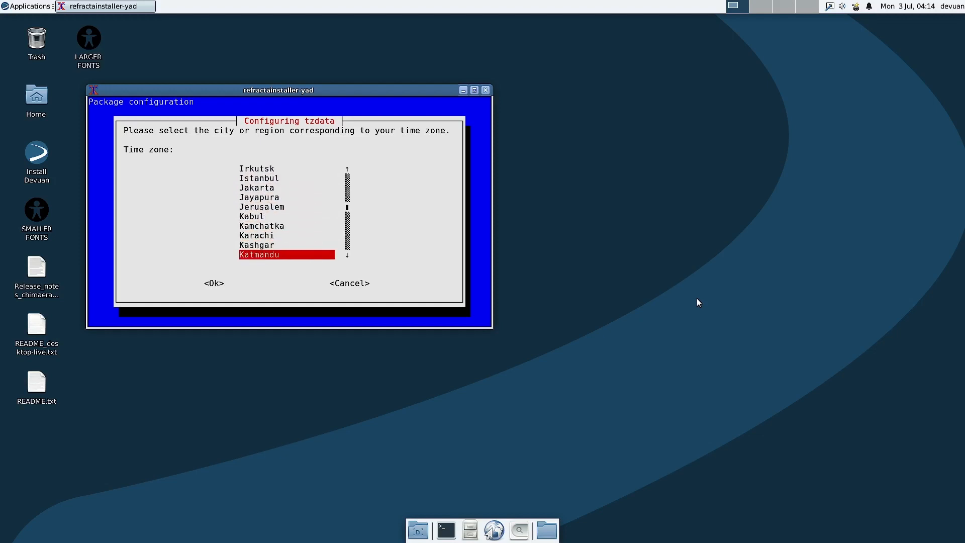
key("Down")
key("Down")
key("Up")
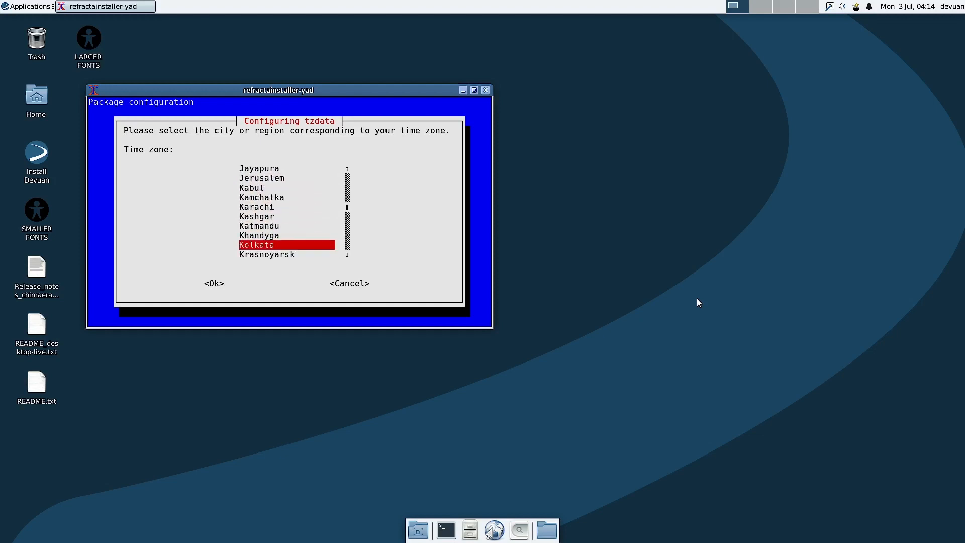
key("Return")
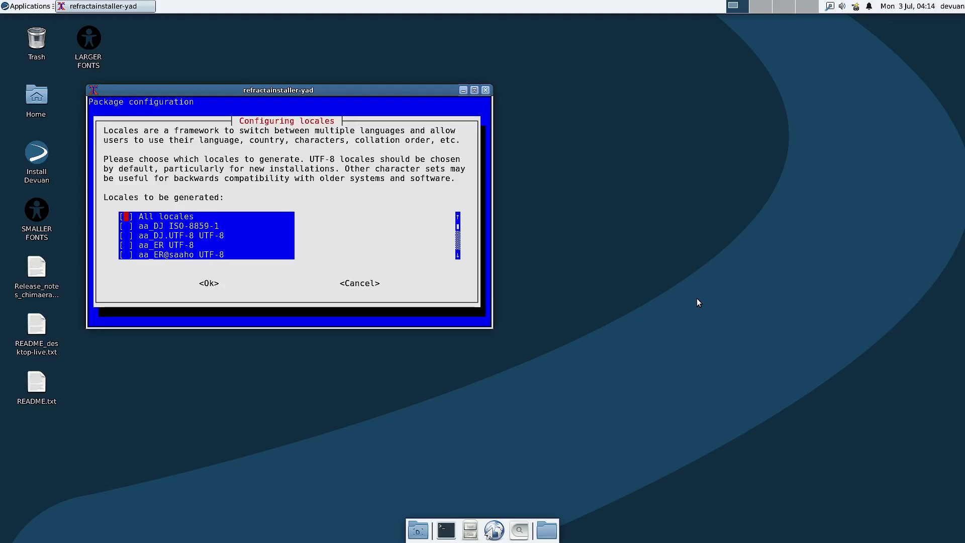
Step: Scroll through the English locales around en_IN and en_NG, then accept the locale list
key("Down")
key("Down")
key("Down")
key("Down")
key("Down")
key("Down")
key("Down")
key("Down")
key("Down")
key("Down")
key("Down")
key("Down")
key("Down")
key("Down")
key("Down")
key("Down")
key("Down")
key("Down")
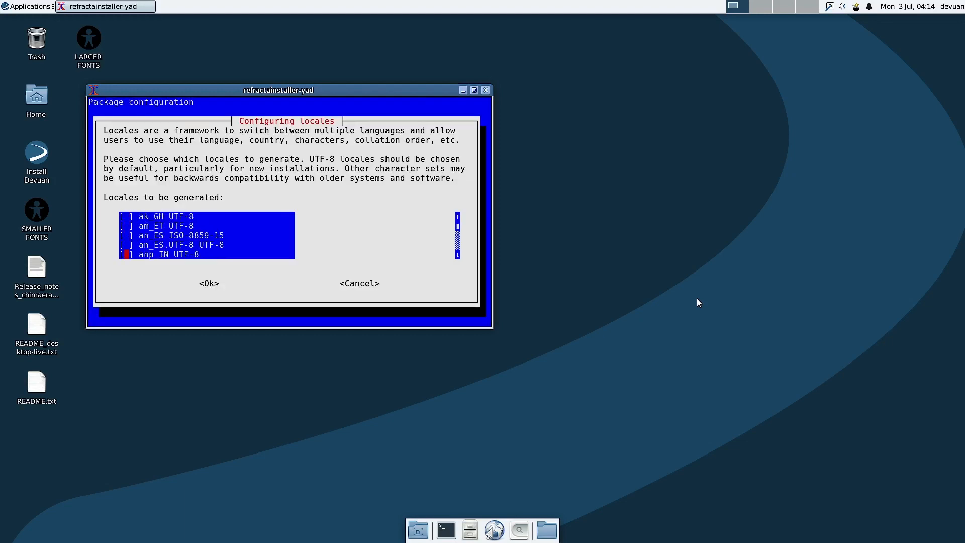
key("Down")
key("Down")
key("Down")
key("Down")
key("Down")
key("Down")
key("Down")
key("Down")
key("Down")
key("Down")
key("Down")
key("Down")
key("Down")
key("Down")
key("Down")
key("Down")
key("Down")
key("Down")
key("Down")
key("Down")
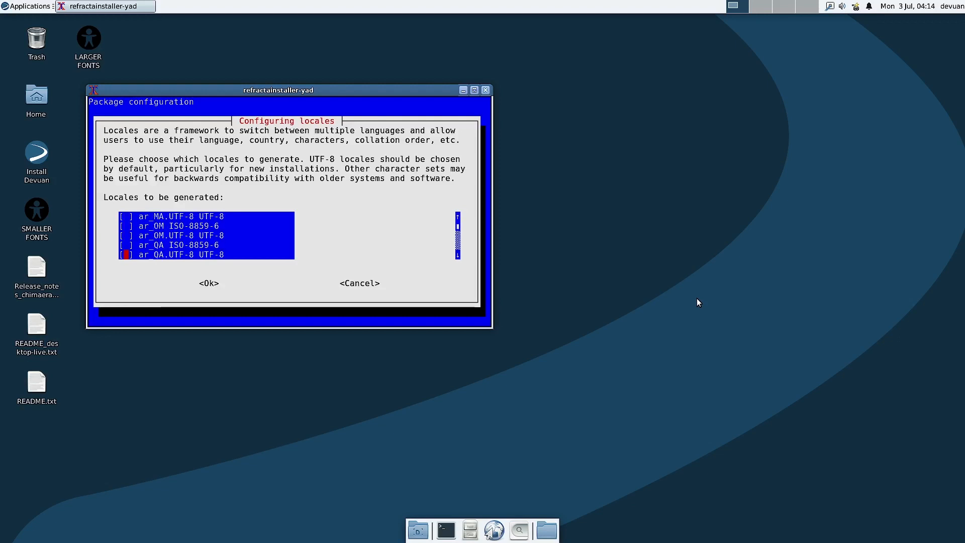
key("Down")
key("Down")
key("Down")
key("Down")
key("Down")
key("Down")
key("Down")
key("Down")
key("Down")
key("Down")
key("Down")
key("Down")
key("Down")
key("Down")
key("Down")
key("Down")
key("Down")
key("Down")
key("Down")
key("Down")
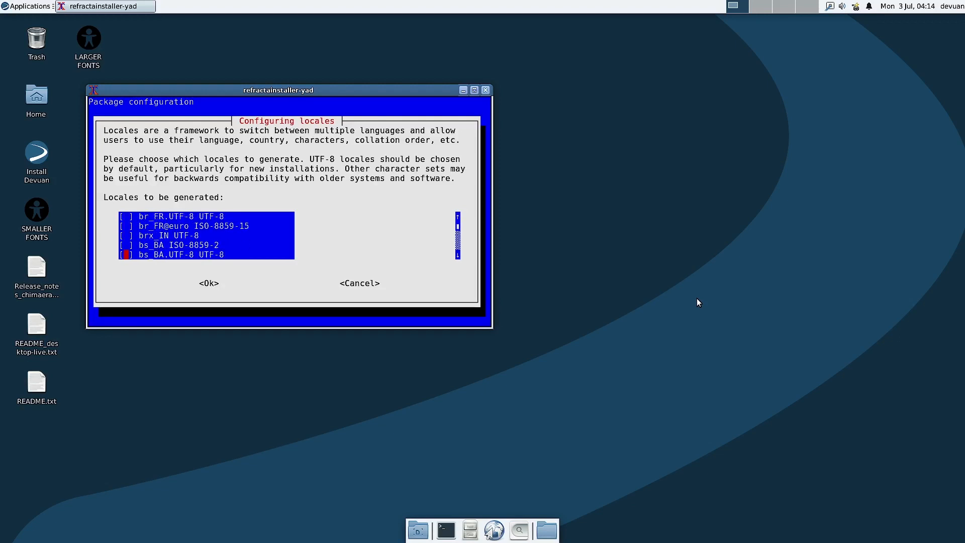
key("Down")
key("Down")
key("Down")
key("Down")
key("Down")
key("Down")
key("Down")
key("Down")
key("Down")
key("Down")
key("Down")
key("Down")
key("Down")
key("Down")
key("Down")
key("Down")
key("Down")
key("Down")
key("Down")
key("Down")
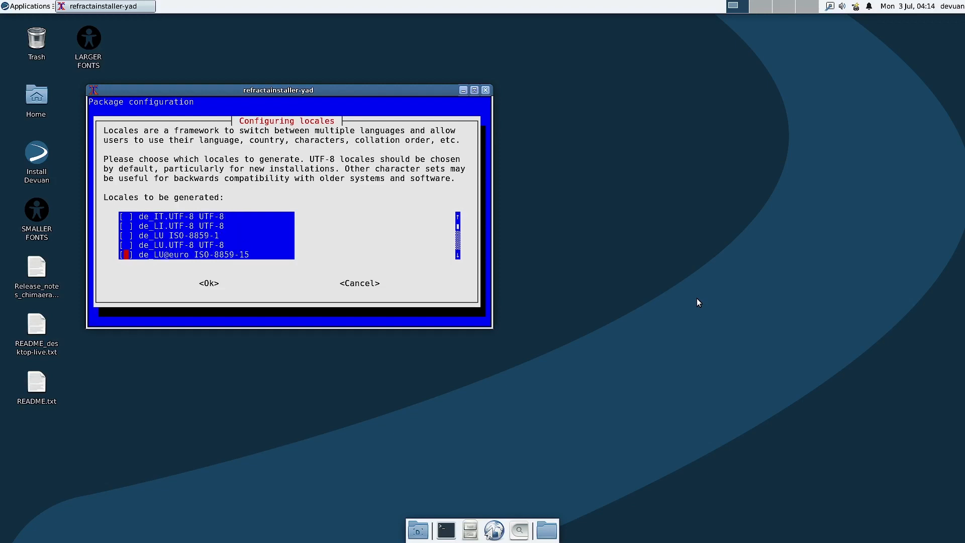
key("Down")
key("Down")
key("Down")
key("Down")
key("Down")
key("Down")
key("Down")
key("Down")
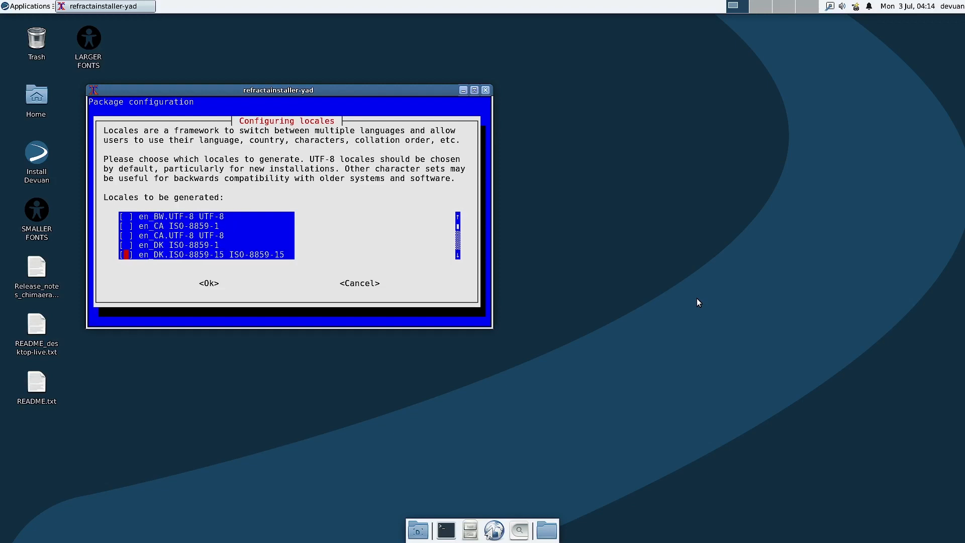
key("Down")
key("Down")
key("Down")
key("Down")
key("Down")
key("Down")
key("Down")
key("Down")
key("Down")
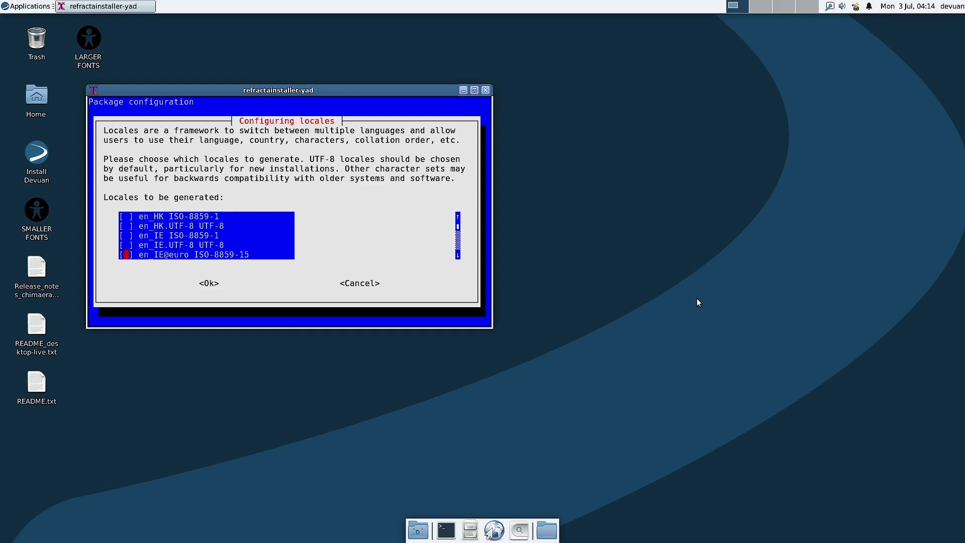
key("Down")
key("Down")
key("Down")
key("Up")
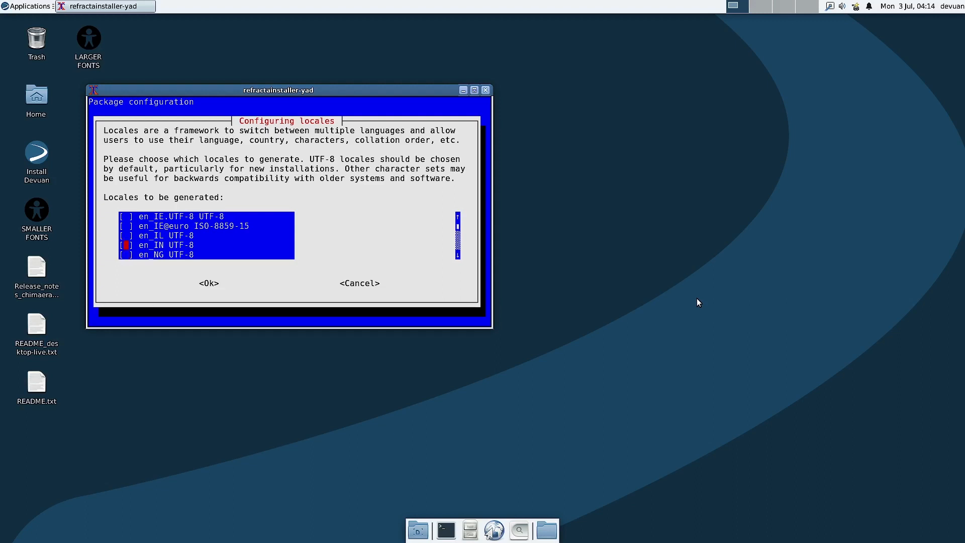
key("Down")
key("Down")
key("Down")
key("Down")
key("Down")
key("Down")
key("Down")
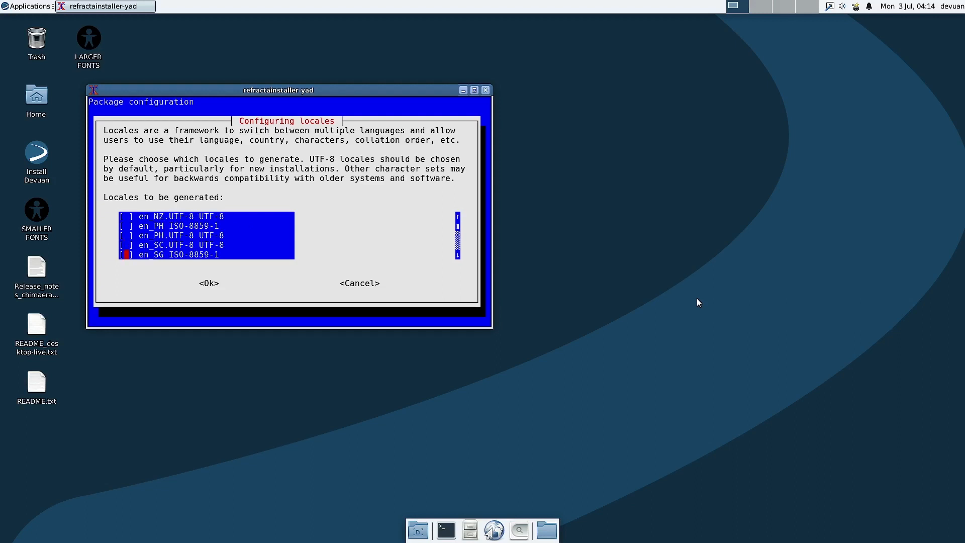
key("Up")
key("Up")
key("Up")
key("Up")
key("Up")
key("Up")
key("Up")
key("Up")
key("Up")
key("Up")
key("Up")
key("Up")
key("Up")
key("Down")
key("Down")
key("Down")
key("Down")
key("Down")
key("Down")
key("Down")
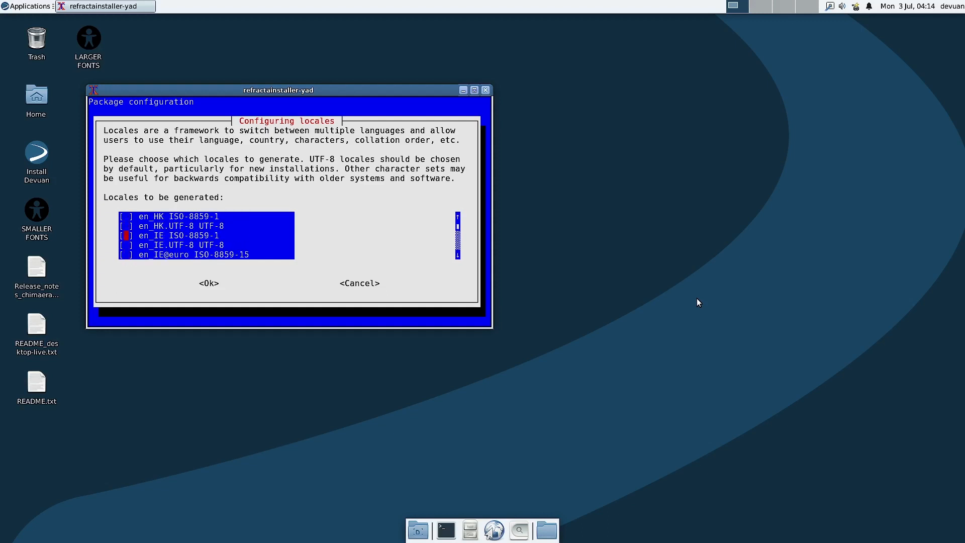
key("Up")
key("Up")
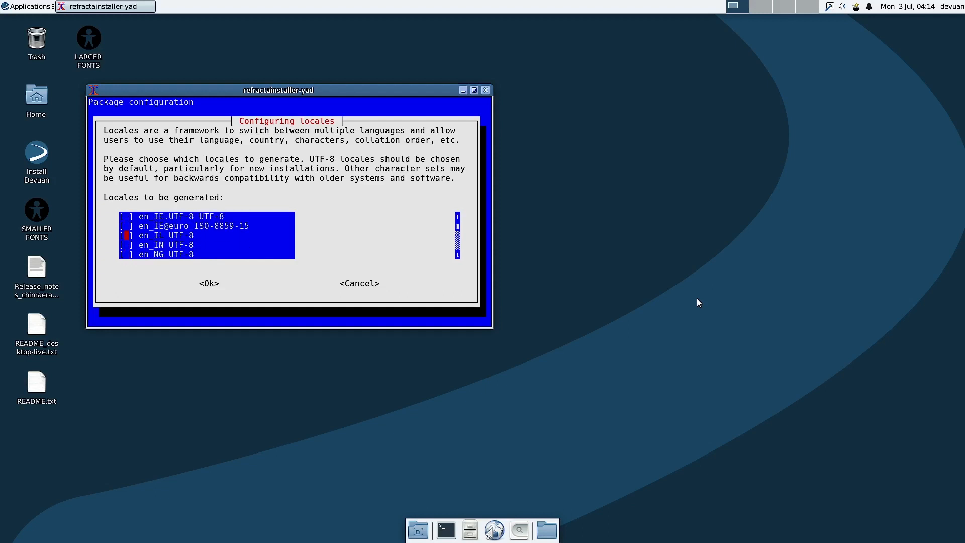
key("Down")
key("Return")
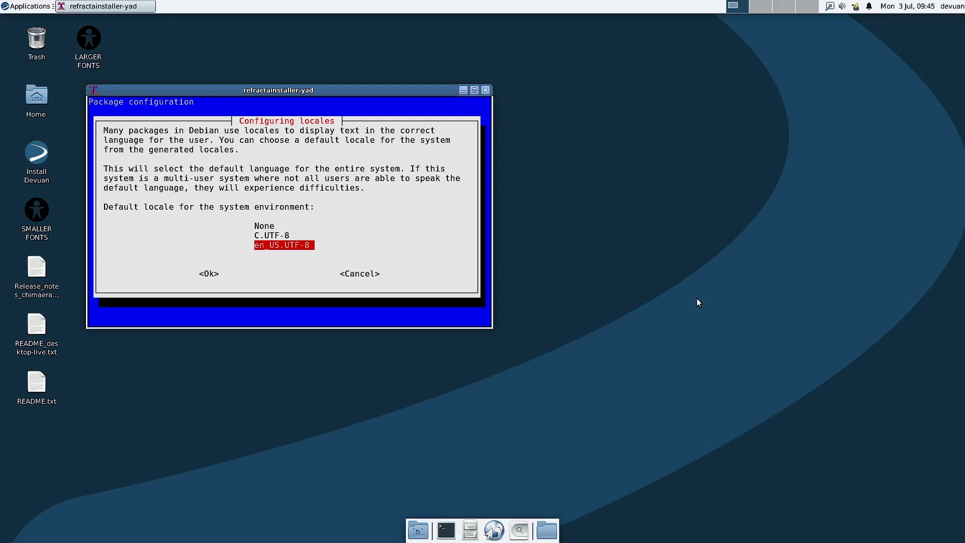
Step: Make en_US.UTF-8 the default locale and keep the Generic 105-key PC (intl.) keyboard model
key("Tab")
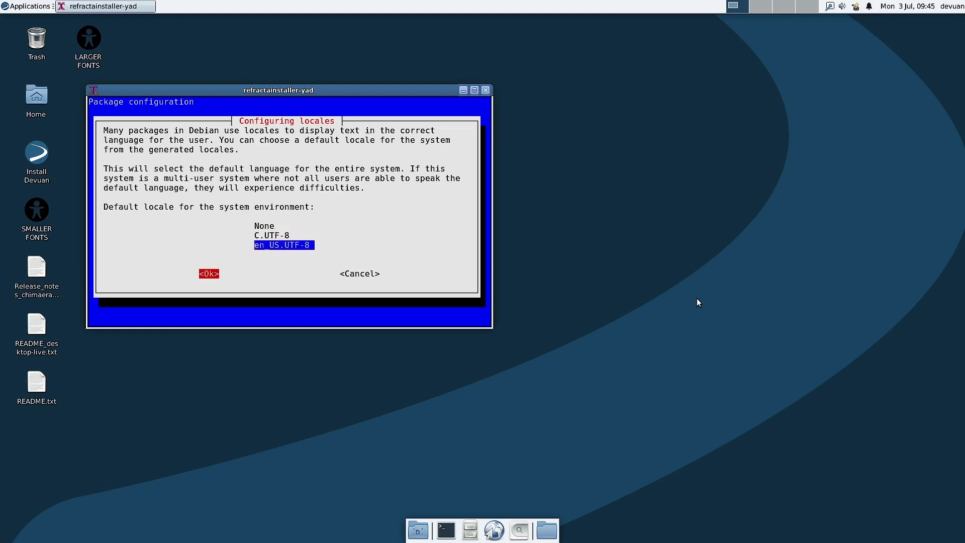
key("Return")
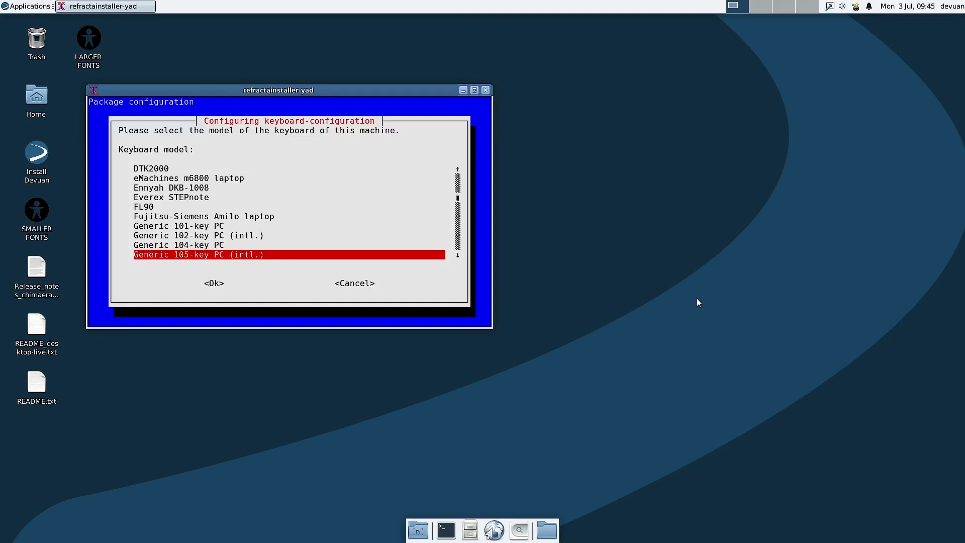
key("Return")
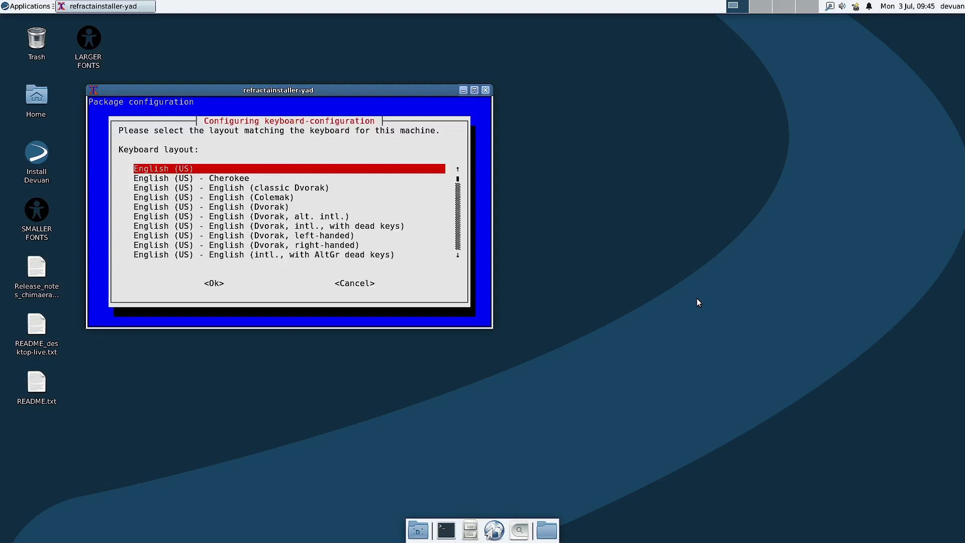
Step: Keep English (US) as the keyboard layout
key("Down")
key("Down")
key("Down")
key("Down")
key("Down")
key("Down")
key("Down")
key("Down")
key("Down")
key("Down")
key("Down")
key("Down")
key("Down")
key("Down")
key("Down")
key("Down")
key("Down")
key("Down")
key("Down")
key("Down")
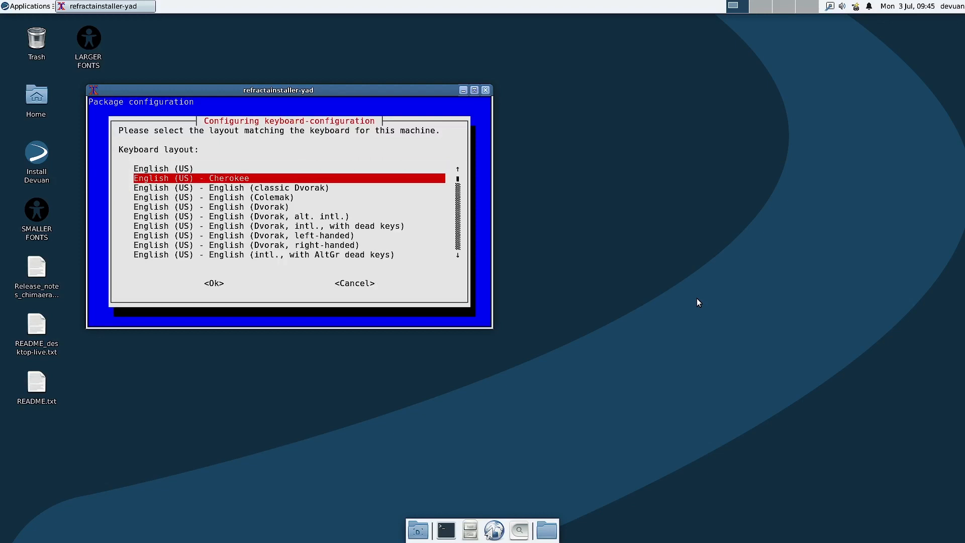
key("Up")
key("Up")
key("Up")
key("Up")
key("Up")
key("Up")
key("Up")
key("Up")
key("Up")
key("Up")
key("Up")
key("Up")
key("Up")
key("Up")
key("Up")
key("Up")
key("Up")
key("Up")
key("Up")
key("Up")
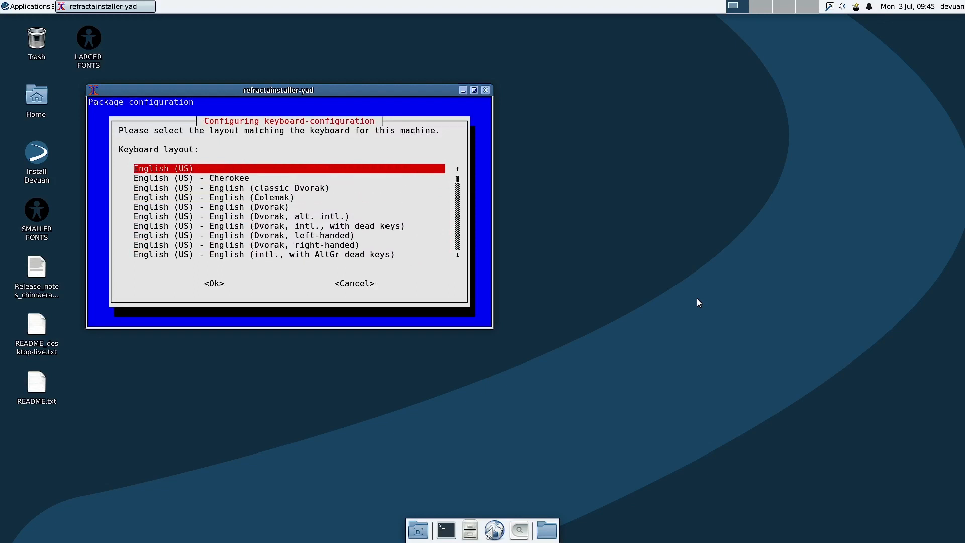
key("Return")
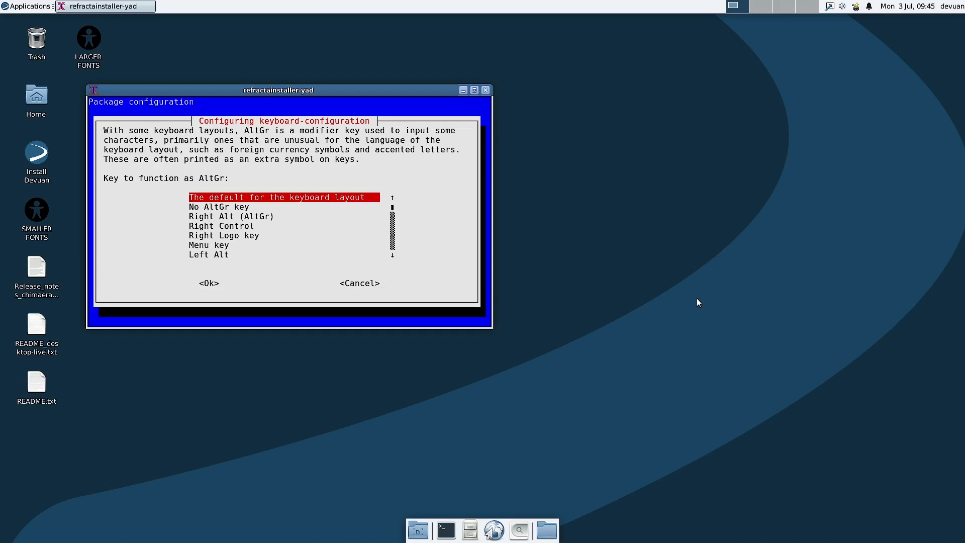
Step: Keep the default AltGr key, set no Compose key, and answer Yes to X-server termination
key("Return")
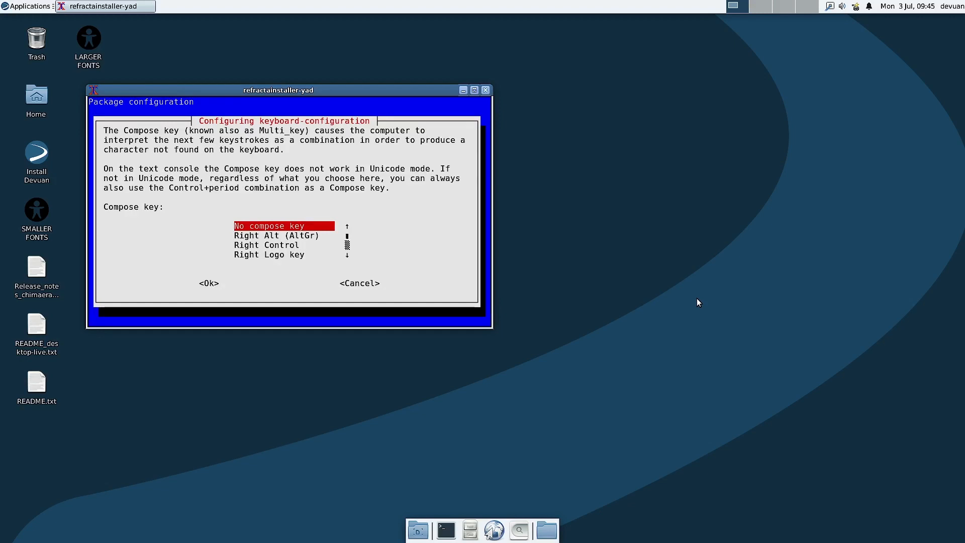
key("Return")
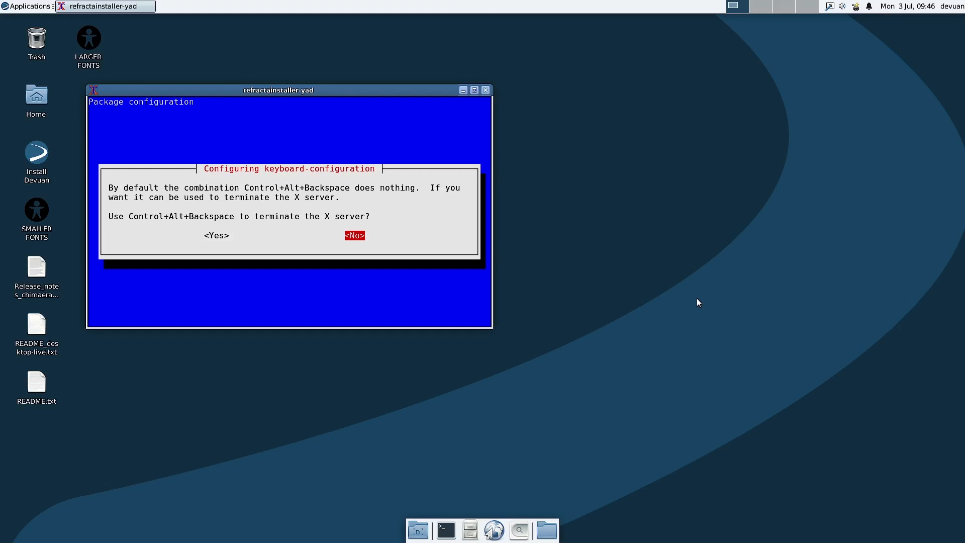
key("Left")
Step: Confirm Yes to finish keyboard configuration and let the installer continue
key("Return")
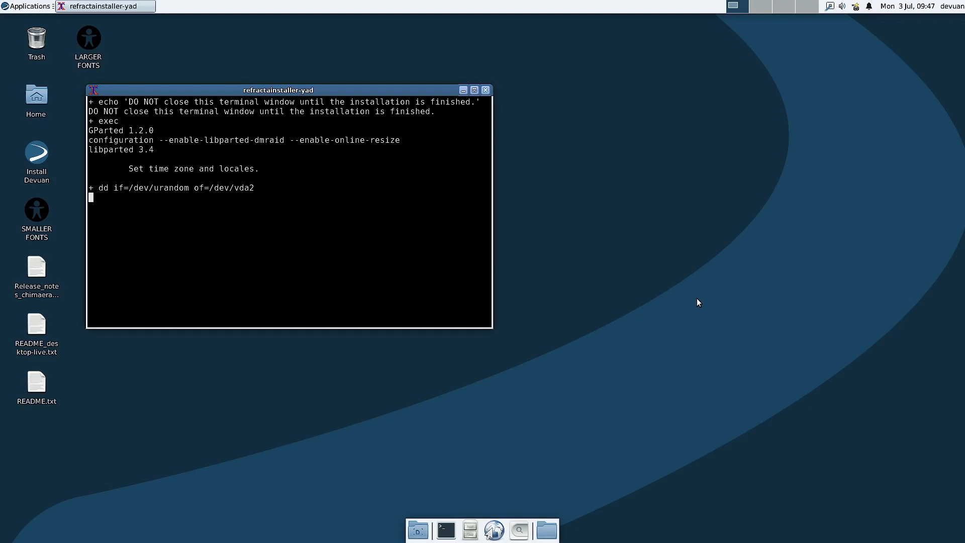
Step: Move the installer terminal aside while /dev/vda2 and /dev/vda3 are filled with random data
left_click_drag(230, 97, 335, 112)
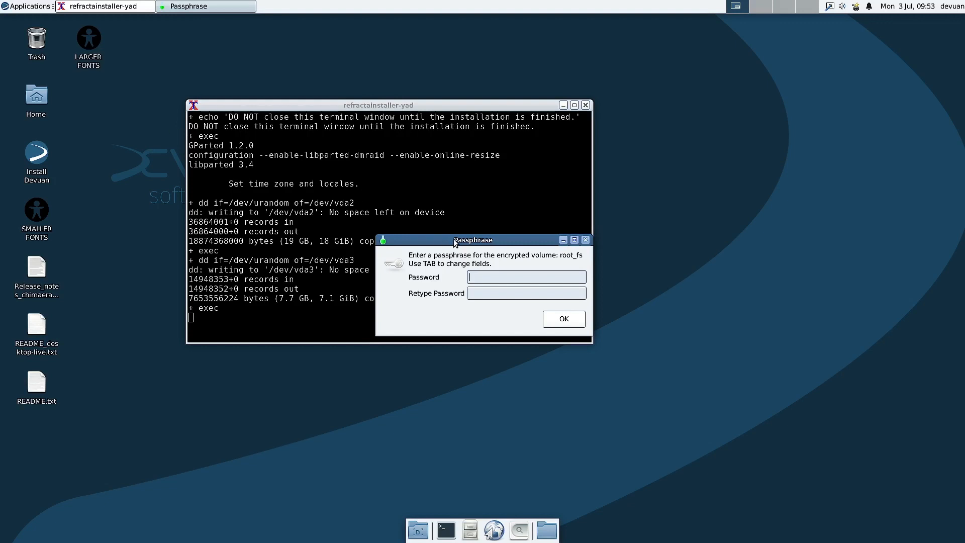
Step: Enter and confirm the passphrase for the encrypted root_fs volume
left_click_drag(455, 243, 418, 232)
type("•")
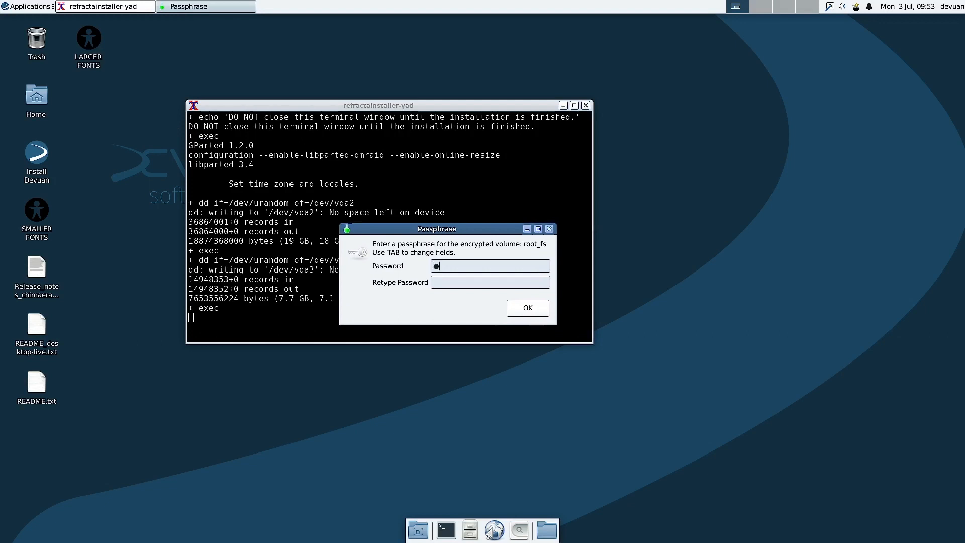
type("•")
key("BackSpace")
key("BackSpace")
type("•••••••")
left_click(444, 277)
type("•")
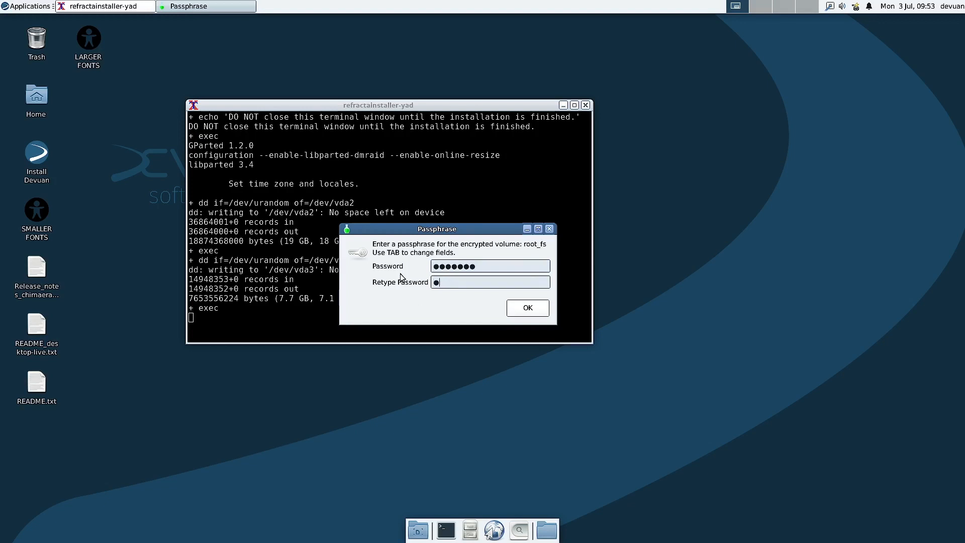
type("••••••")
left_click(536, 313)
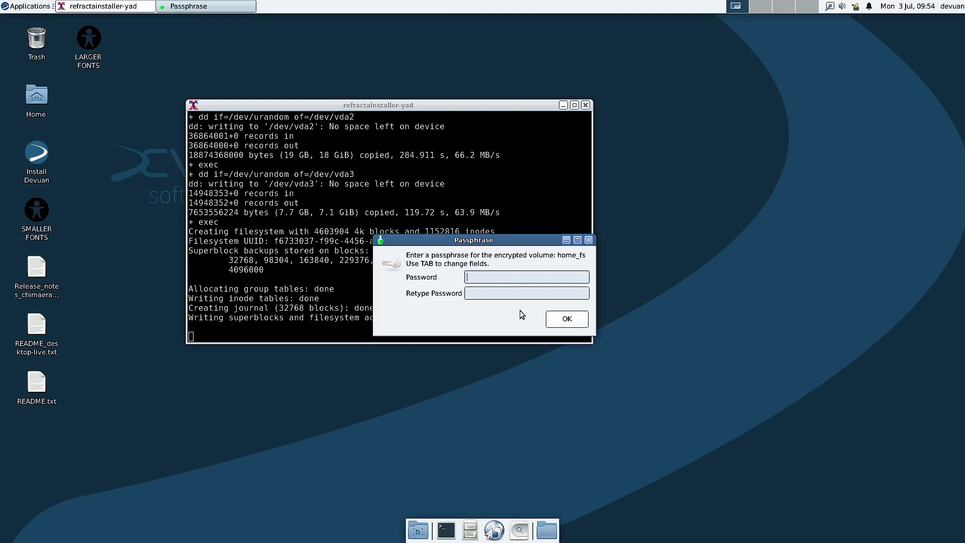
Step: Enter and confirm the passphrase for the encrypted home_fs volume
type("•••••••")
left_click(485, 289)
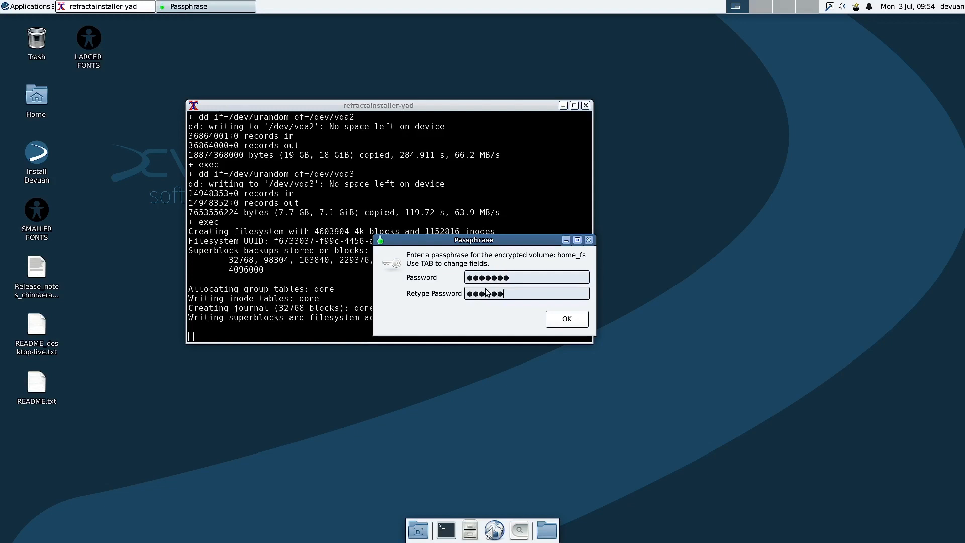
type("•••••••")
key("Return")
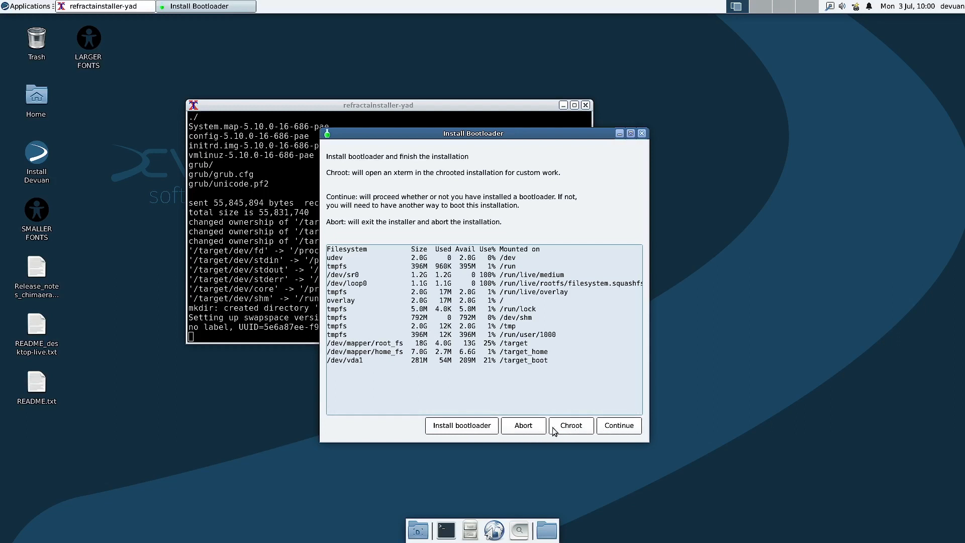
Step: Install the GRUB boot loader into the new Devuan system
left_click(450, 426)
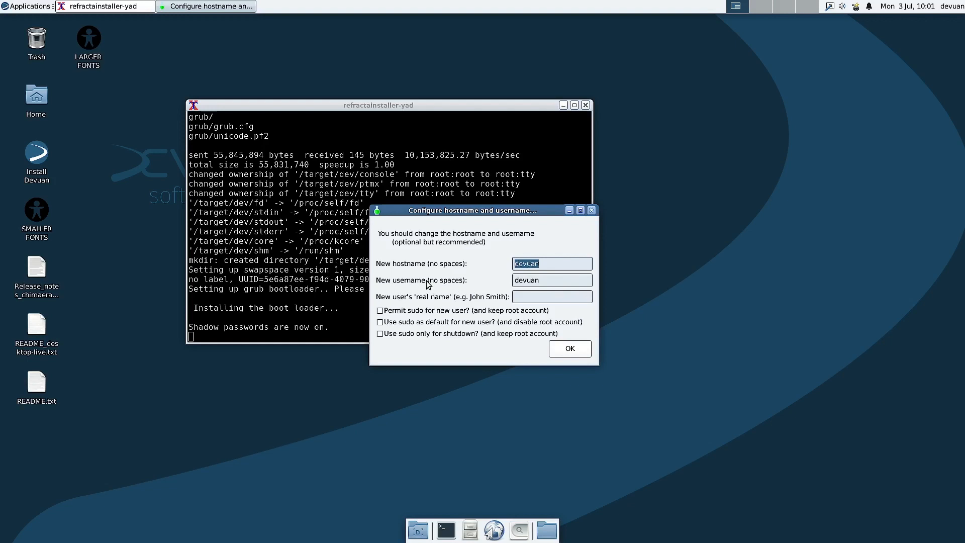
Step: Replace the default username with a new one and permit sudo, keeping hostname devuan
double_click(549, 281)
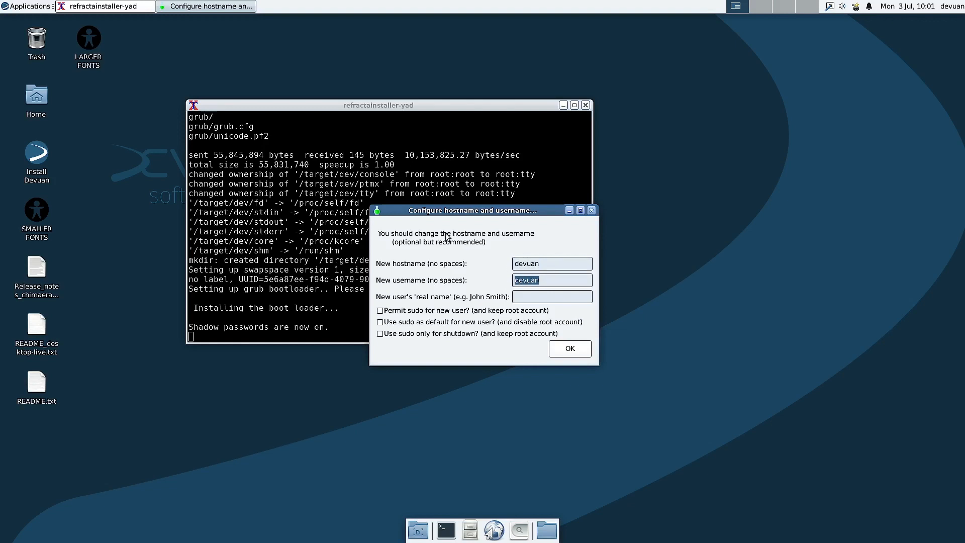
type("sam")
left_click(381, 311)
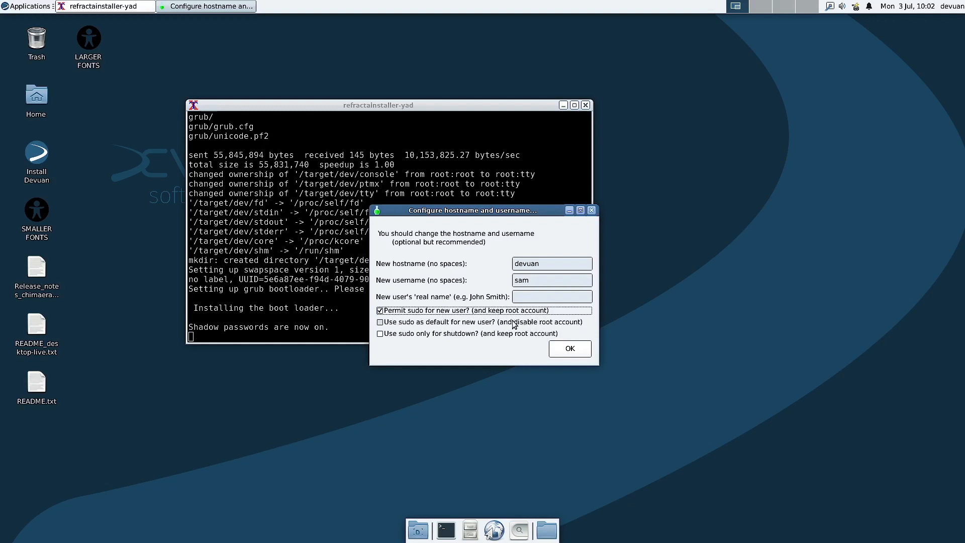
left_click(570, 352)
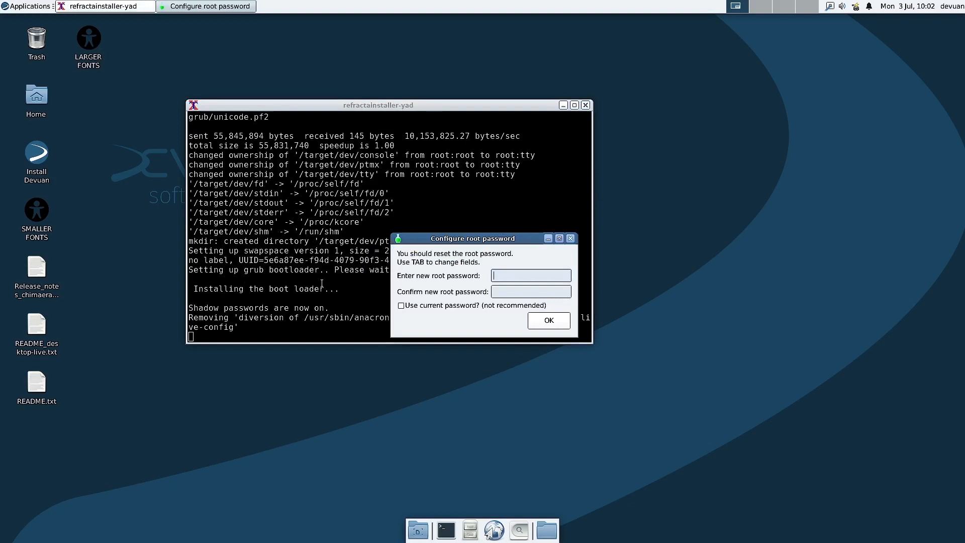
Step: Set and confirm the root password
type("•••••••")
key("Tab")
type("•••••••")
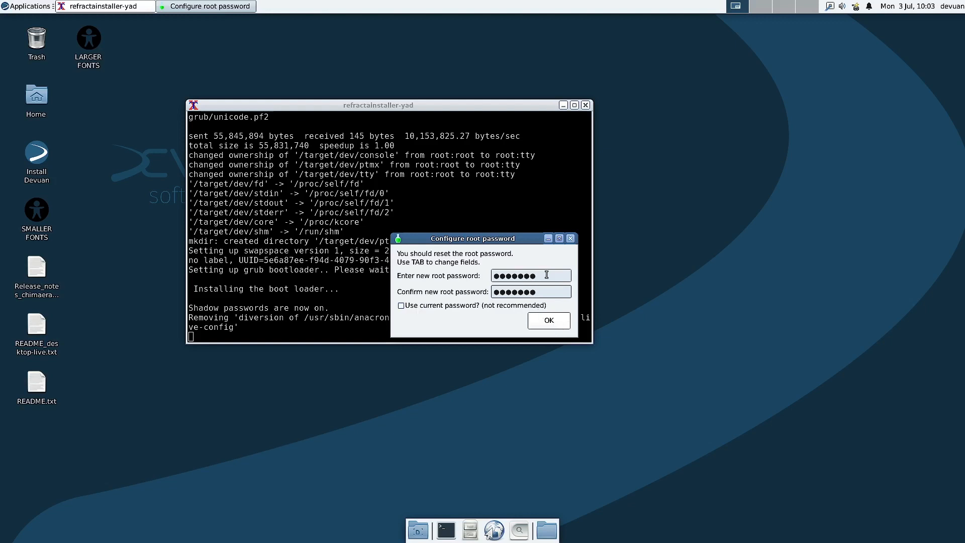
left_click(549, 320)
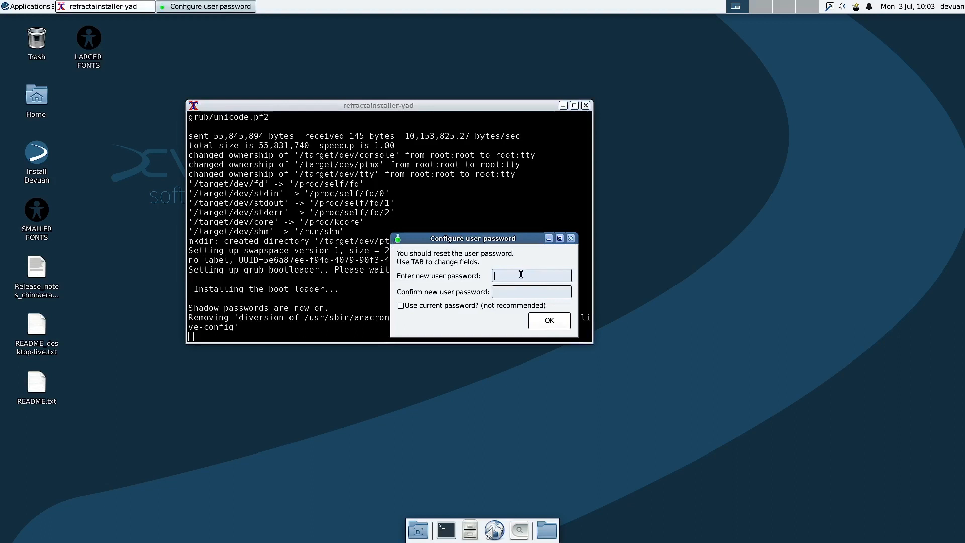
Step: Set and confirm the new user's password
type("●●●●●●")
key("Tab")
type("●●●●●●")
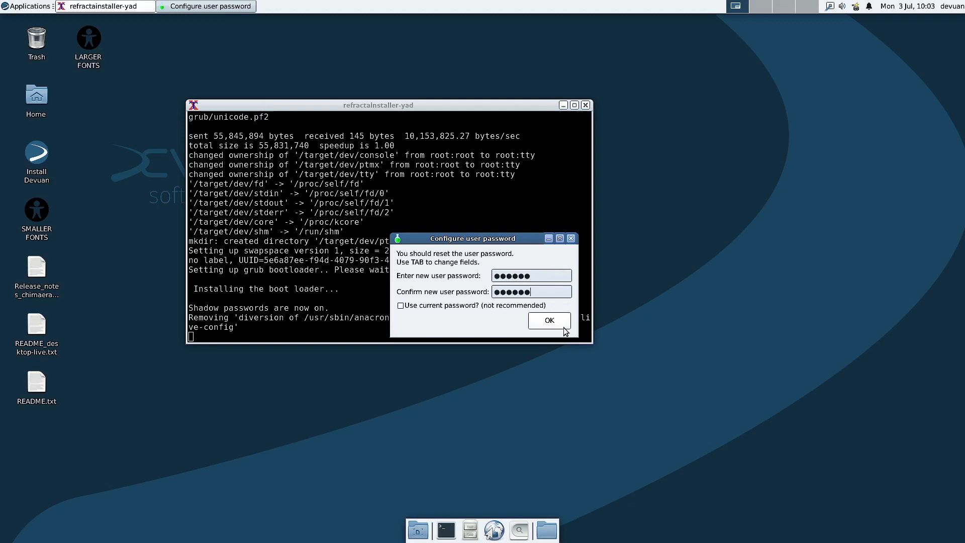
left_click(562, 325)
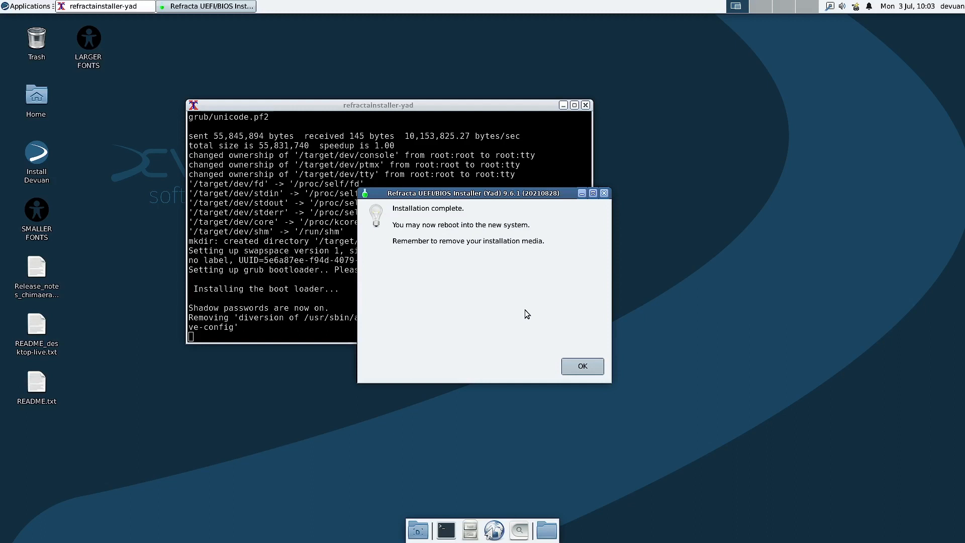
Step: Dismiss the Installation complete message to return to the Devuan live desktop
left_click(582, 367)
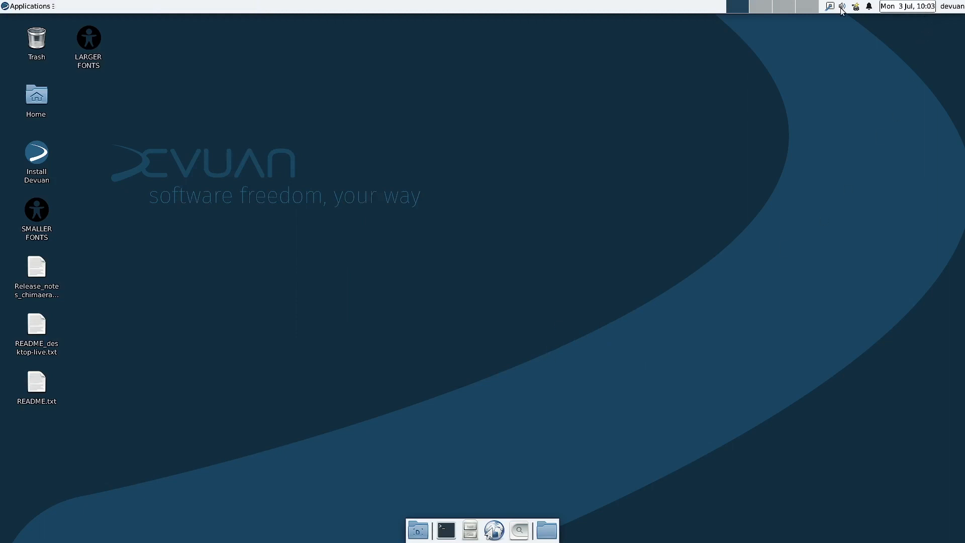
mouse_move(12, 5)
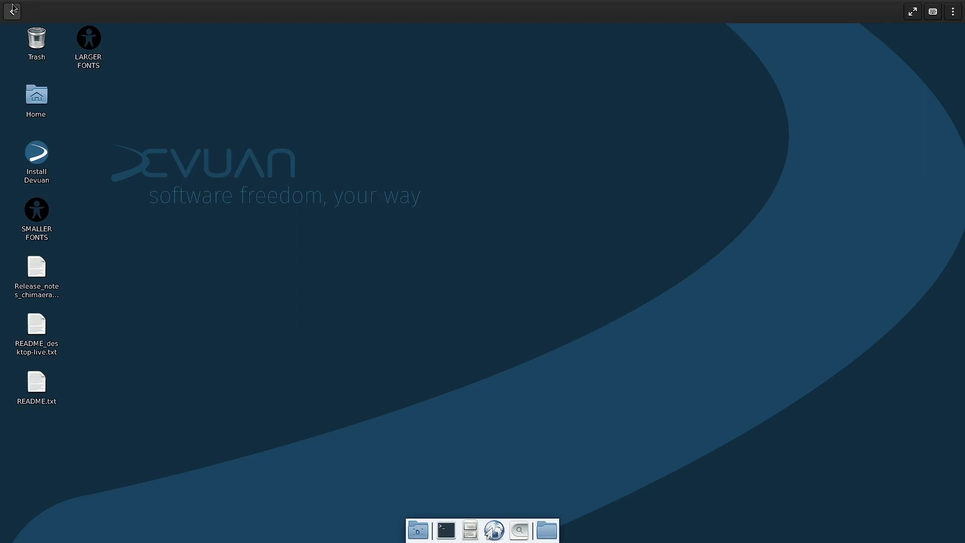